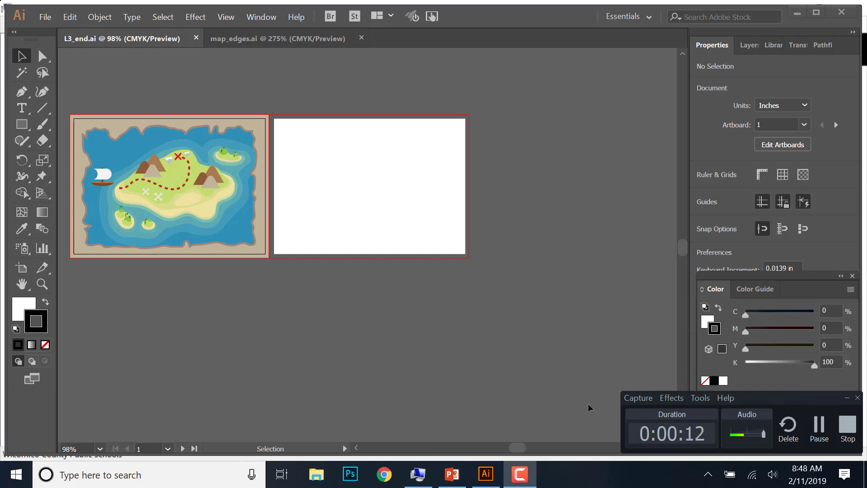
# - View the school application launcher with Adobe Illustrator CC 2018 and return to Illustrator
pyautogui.click(418, 474)
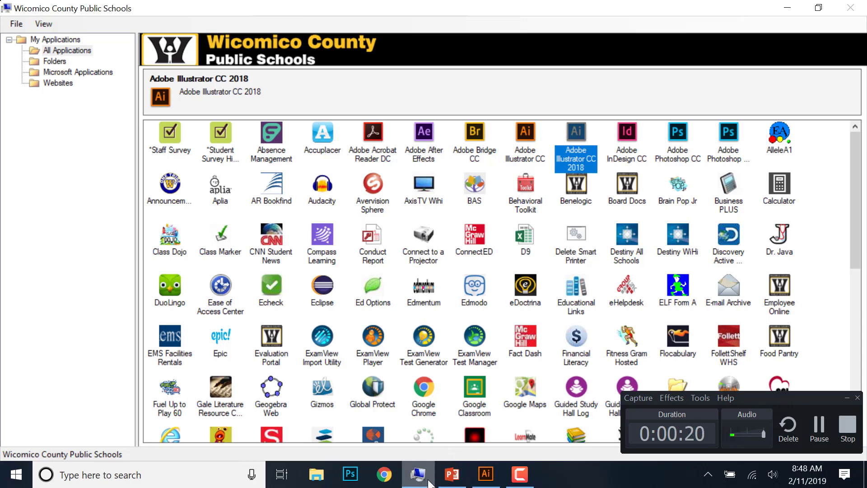
pyautogui.click(485, 473)
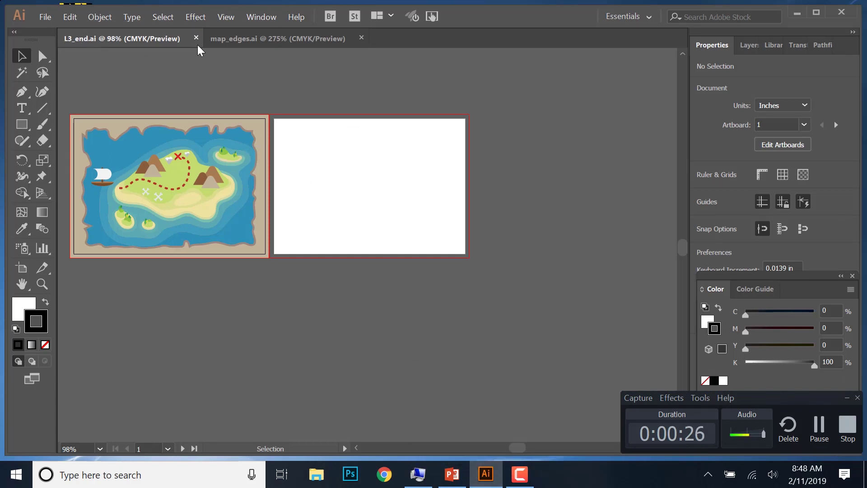
# - In File Explorer, look through the Lesson03 files on VIDEO (V:) under ME2, Graphic Design- 3rd pd, Illustrator Lessons, and return to Illustrator
pyautogui.click(316, 475)
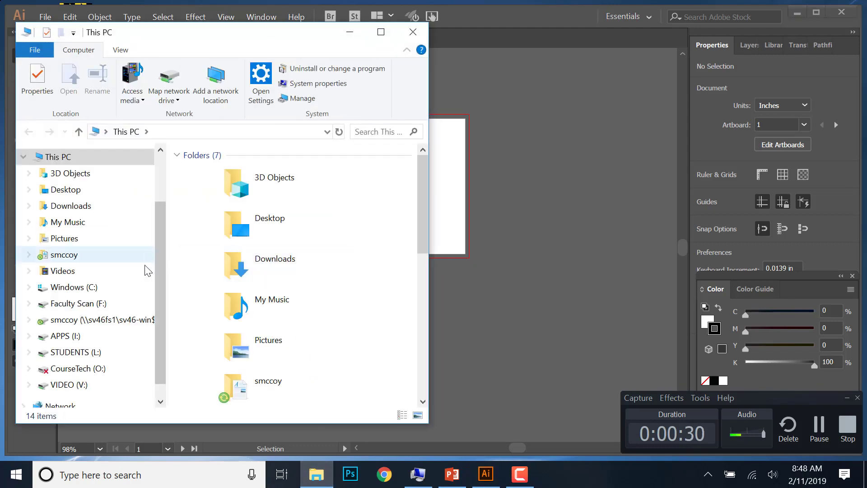
pyautogui.scroll(-1, 156, 271)
pyautogui.click(86, 367)
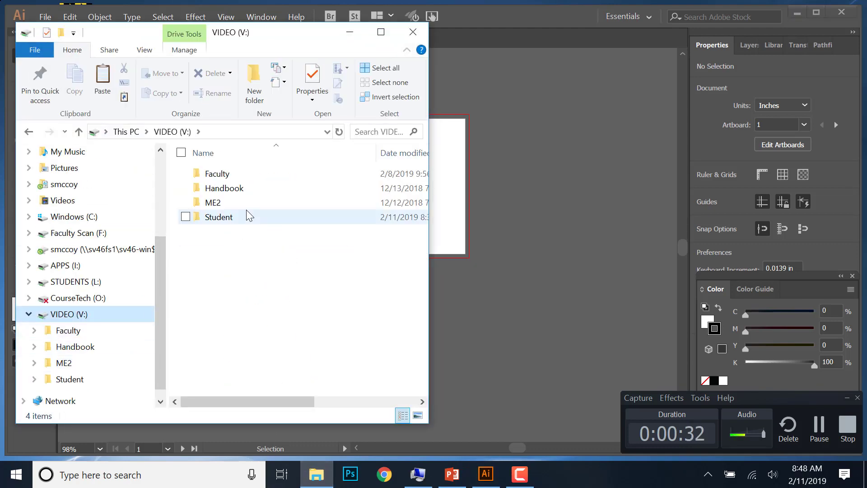
pyautogui.doubleClick(241, 198)
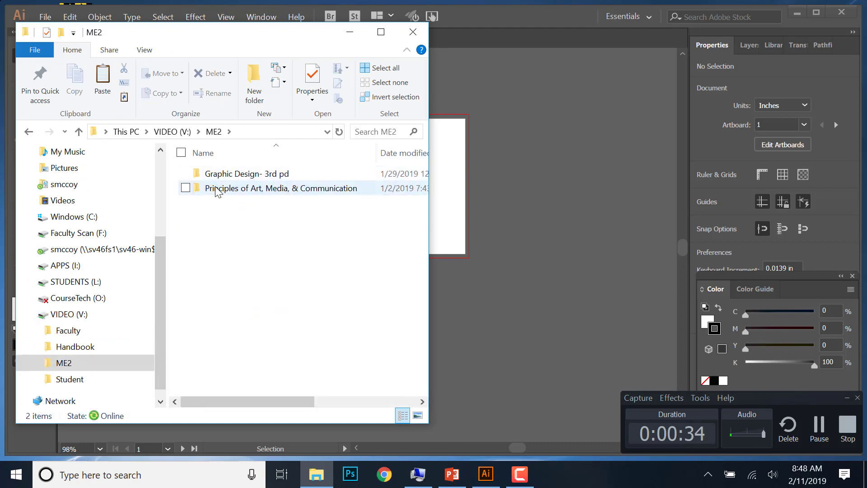
pyautogui.doubleClick(252, 181)
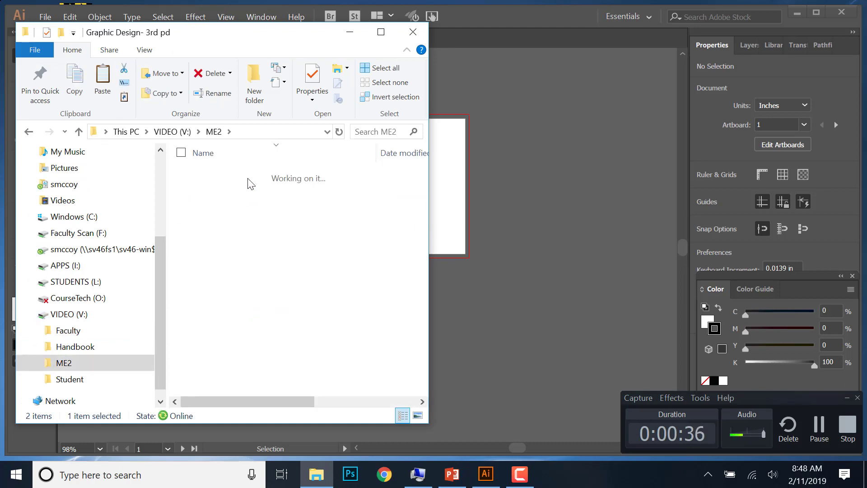
pyautogui.click(236, 193)
pyautogui.doubleClick(236, 192)
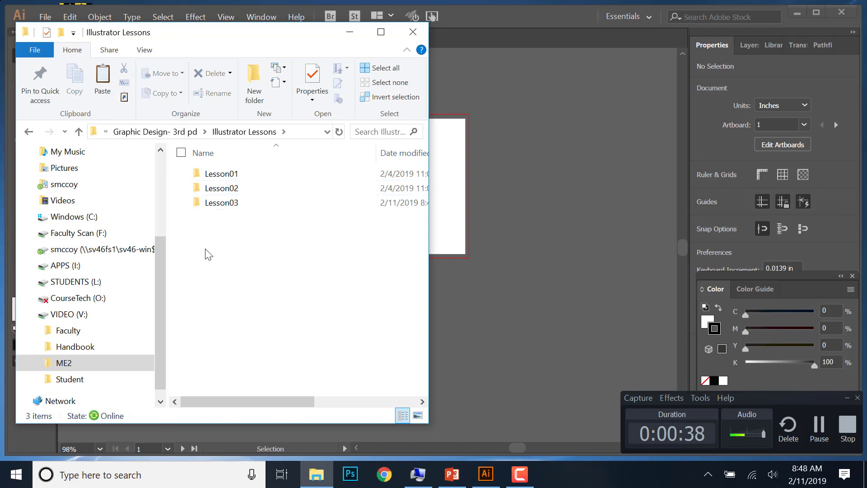
pyautogui.doubleClick(227, 203)
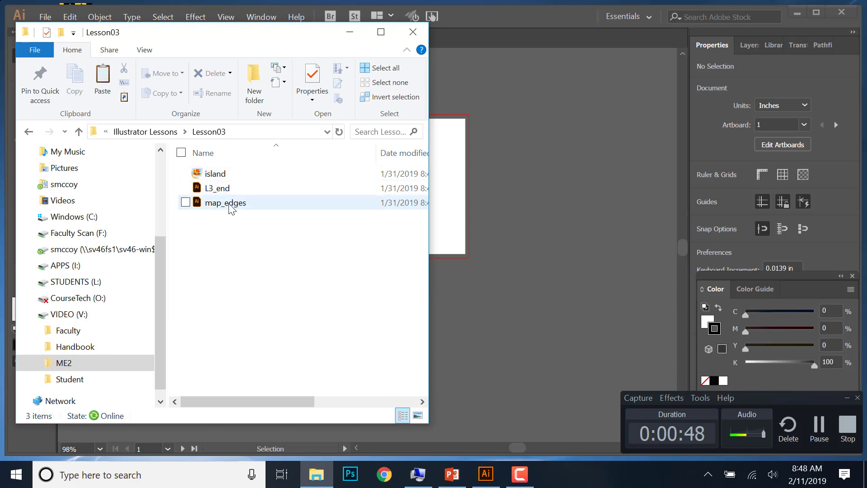
pyautogui.click(542, 129)
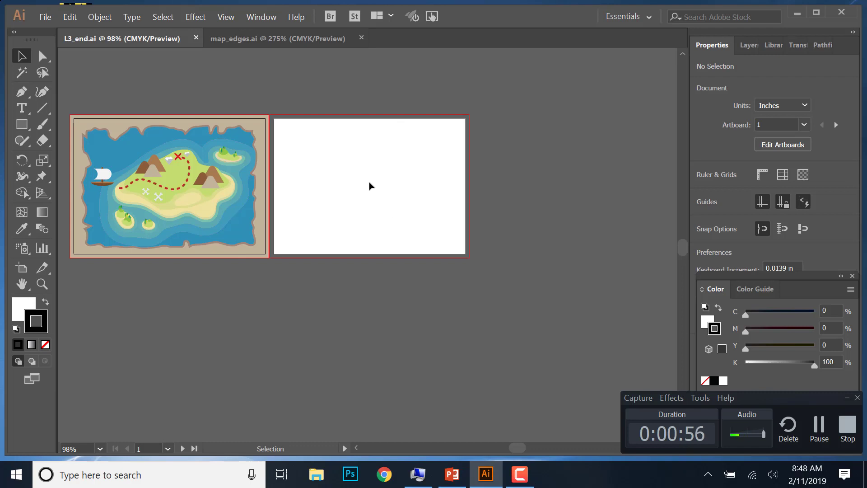
# - Start a new document and name it Postcard
pyautogui.click(47, 17)
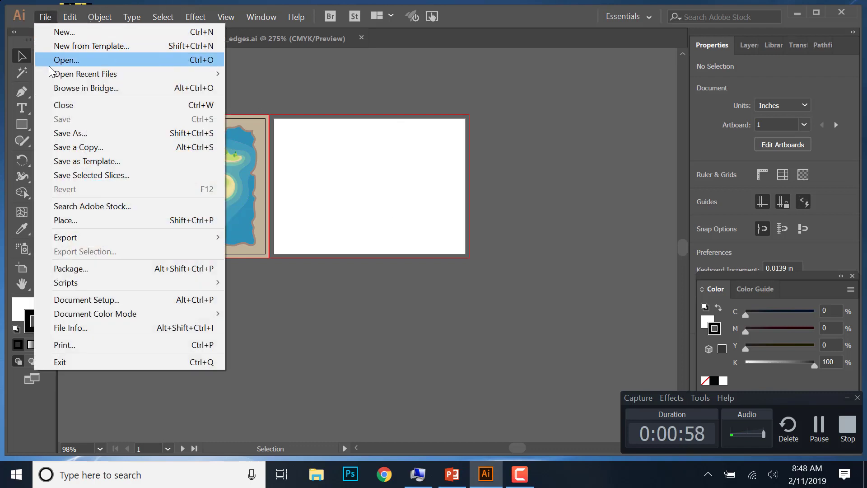
pyautogui.click(64, 31)
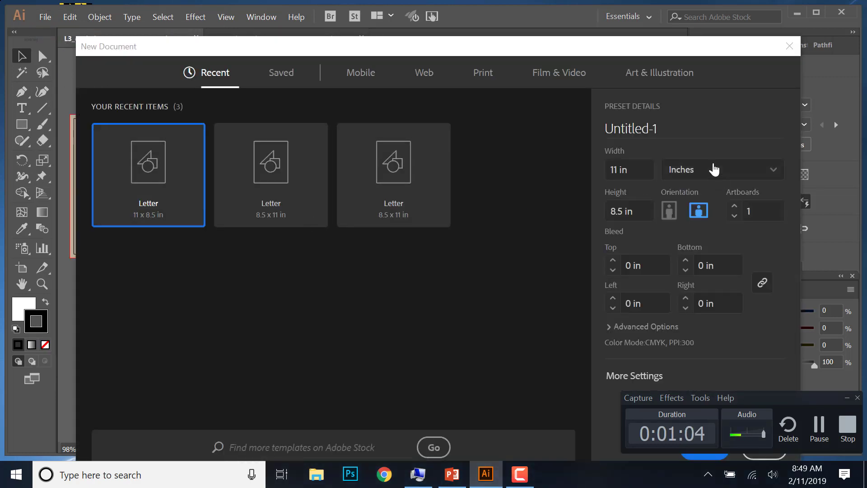
pyautogui.click(671, 128)
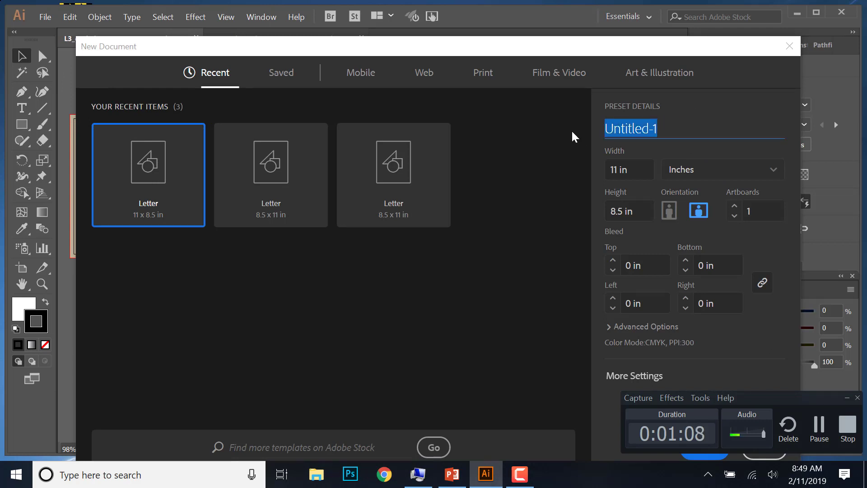
pyautogui.write('Postcard')
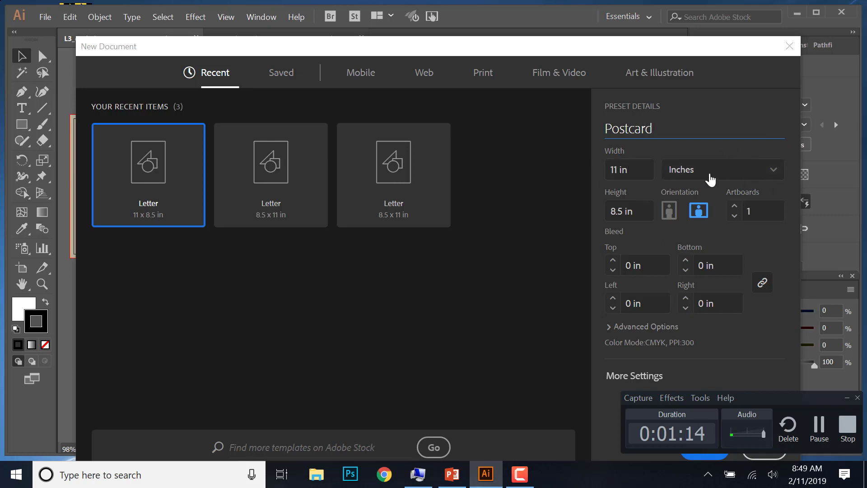
# - Set the new document to 6 in wide and 4.25 in high with two artboards, and create it
pyautogui.click(646, 171)
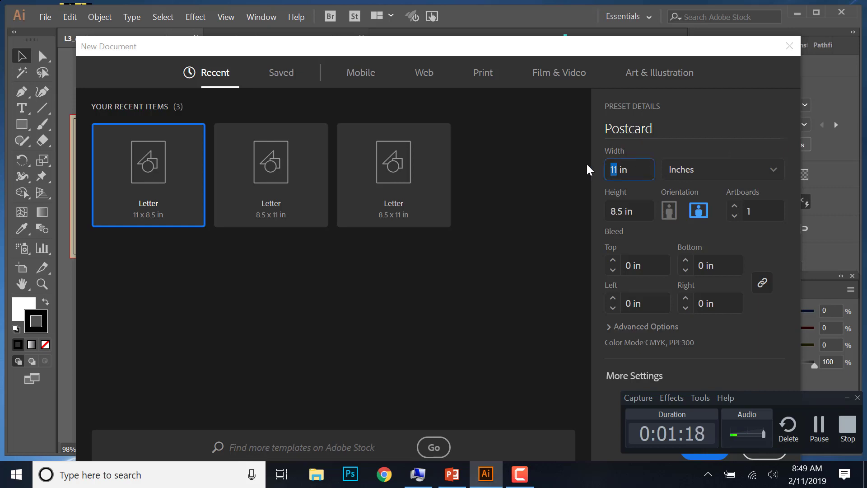
pyautogui.write('6')
pyautogui.press('Tab')
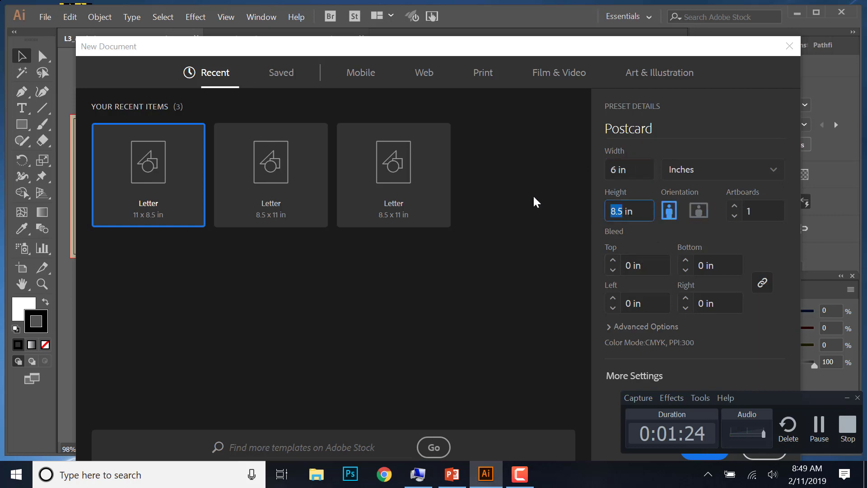
pyautogui.write('4.25')
pyautogui.click(818, 425)
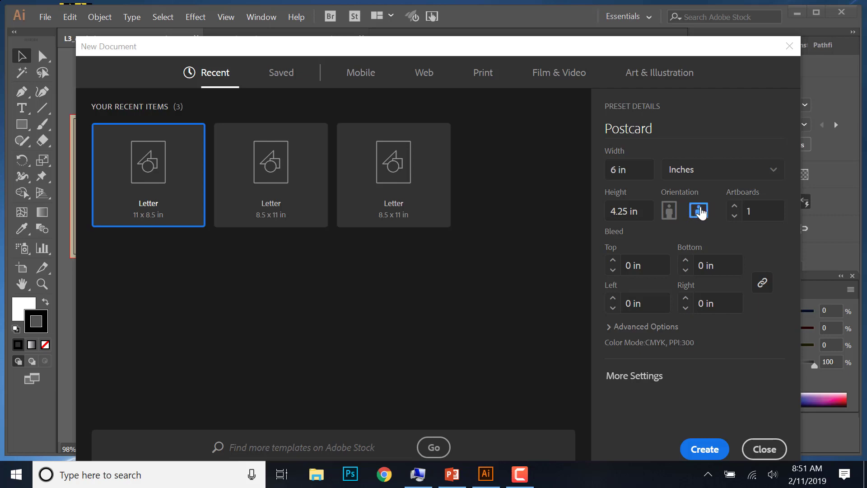
pyautogui.click(735, 207)
pyautogui.click(706, 449)
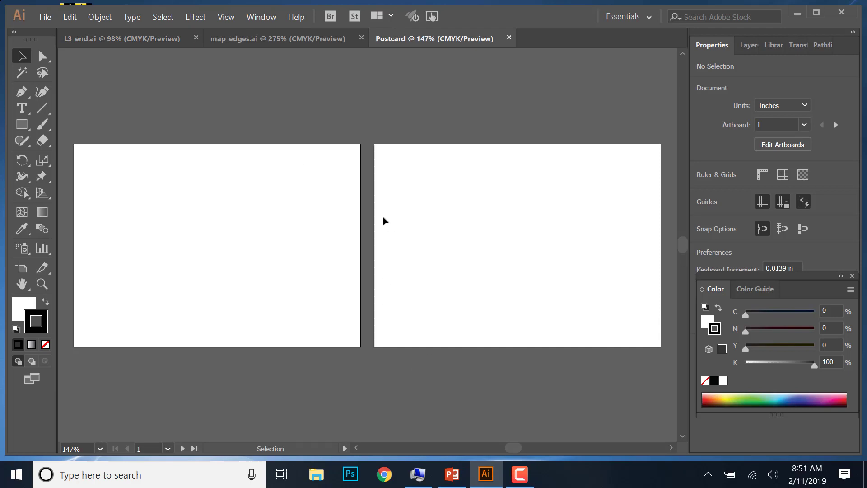
# - Start saving the document under a new name, entering Postcard L3 followed by the author's last name
pyautogui.click(45, 17)
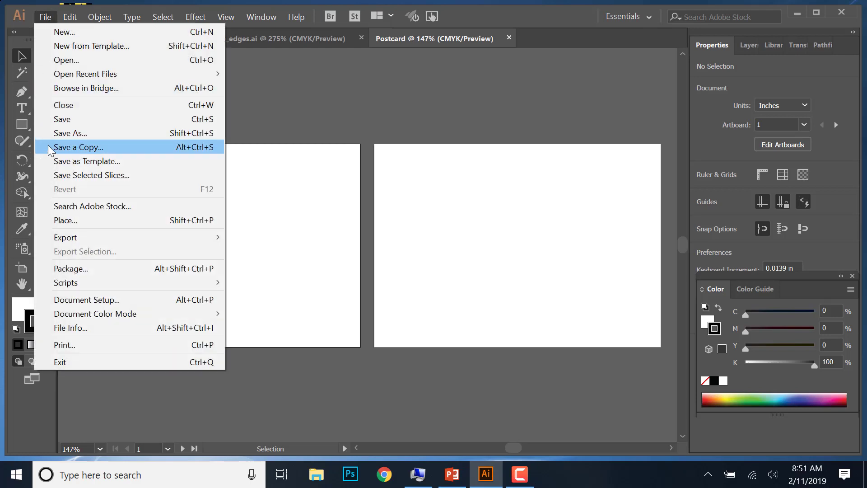
pyautogui.click(59, 132)
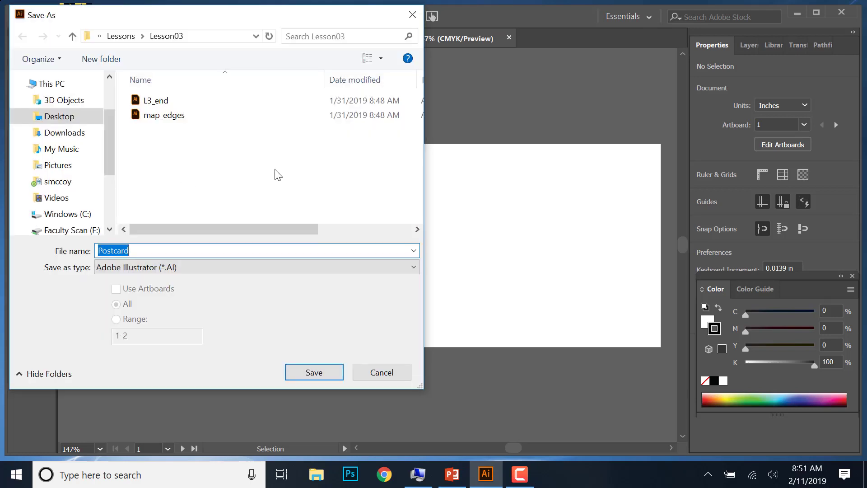
pyautogui.press('End')
pyautogui.write('L3')
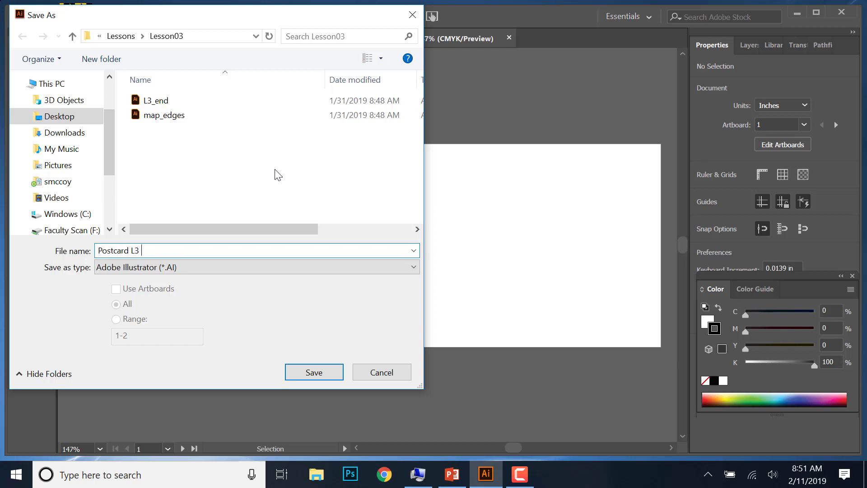
pyautogui.write(' McCoy')
# - Browse the save location to STUDENT FOLDERS on VIDEO (V:) under ME2, Graphic Design- 3rd pd, and look through the folders
pyautogui.scroll(-3, 110, 153)
pyautogui.click(71, 193)
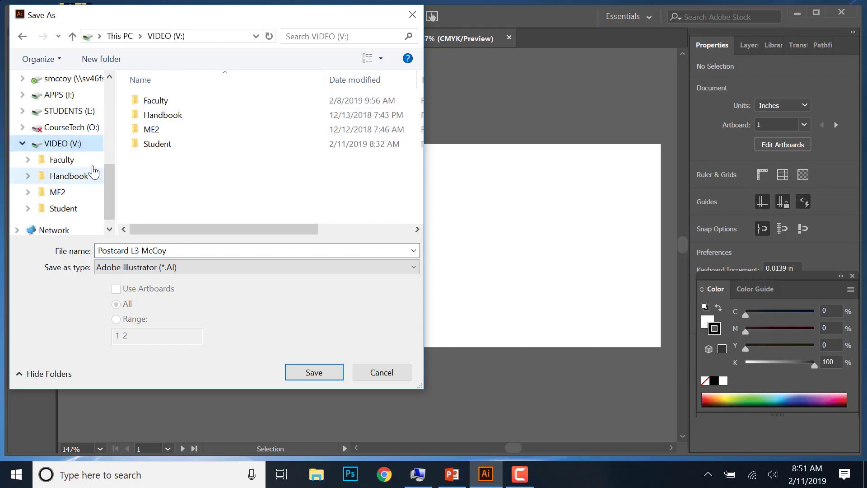
pyautogui.doubleClick(159, 130)
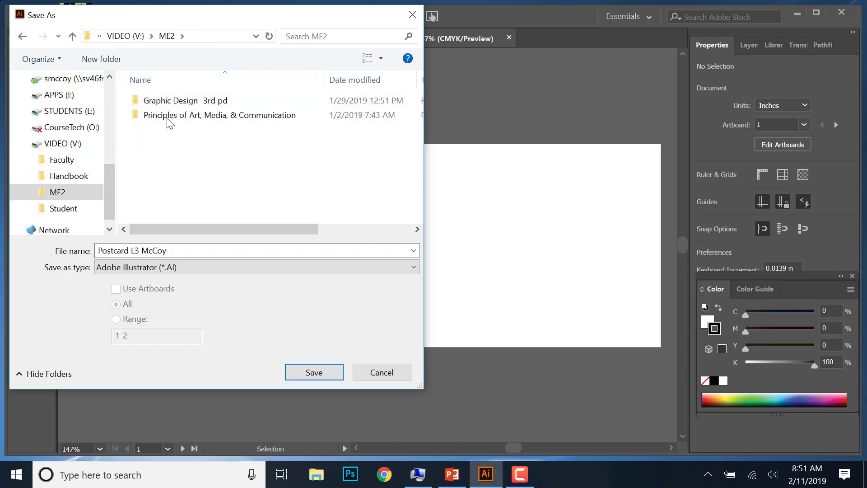
pyautogui.doubleClick(180, 103)
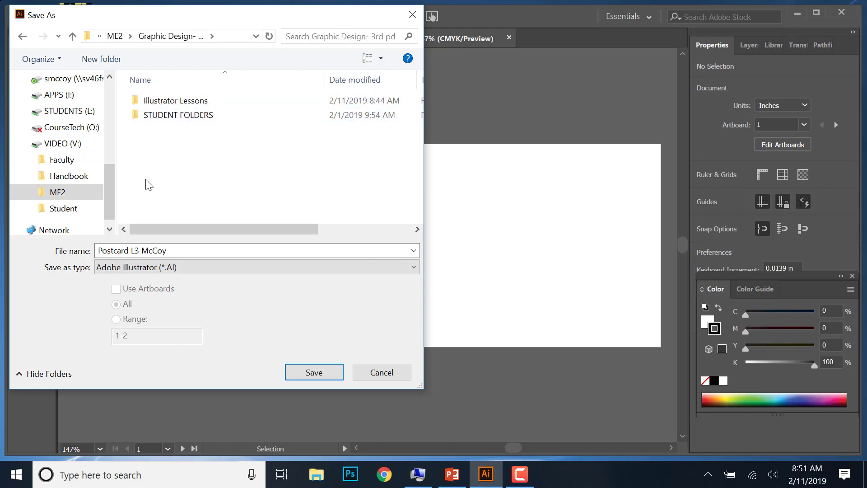
pyautogui.doubleClick(175, 116)
pyautogui.scroll(-3, 226, 129)
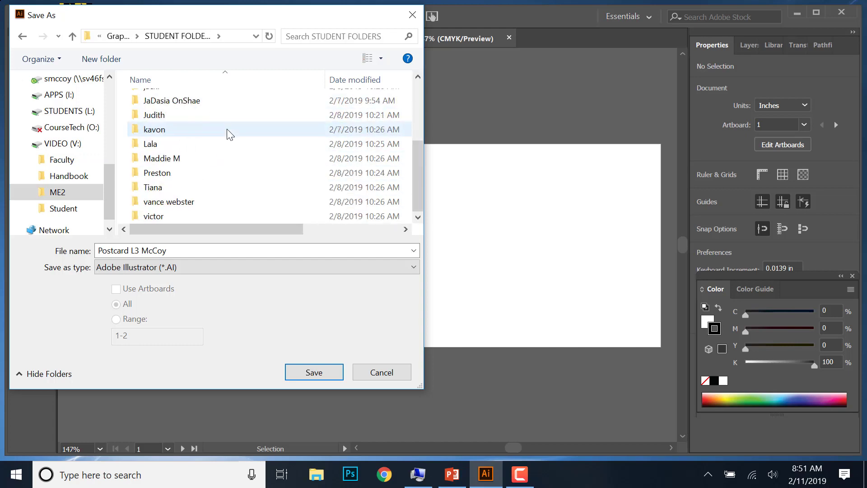
pyautogui.scroll(3, 227, 126)
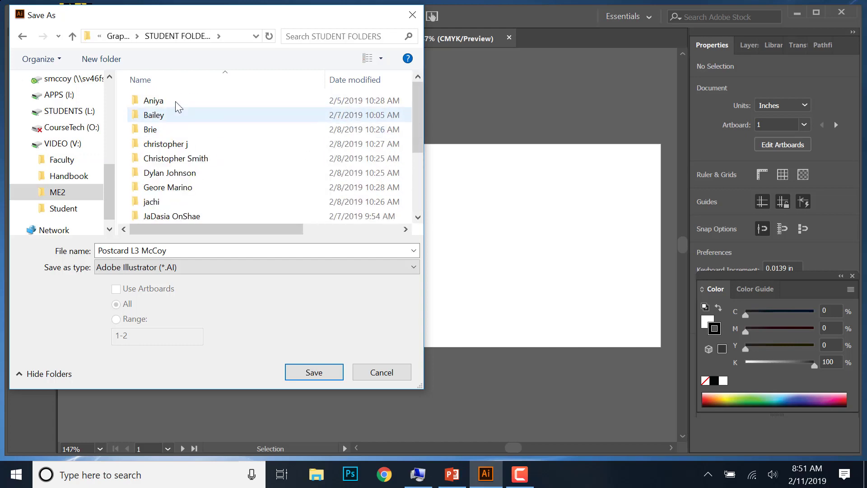
# - Change the save location to Student Folder on VIDEO (V:) under ME2, Principles of Art, Media, & Communication, 1st pd
pyautogui.click(62, 144)
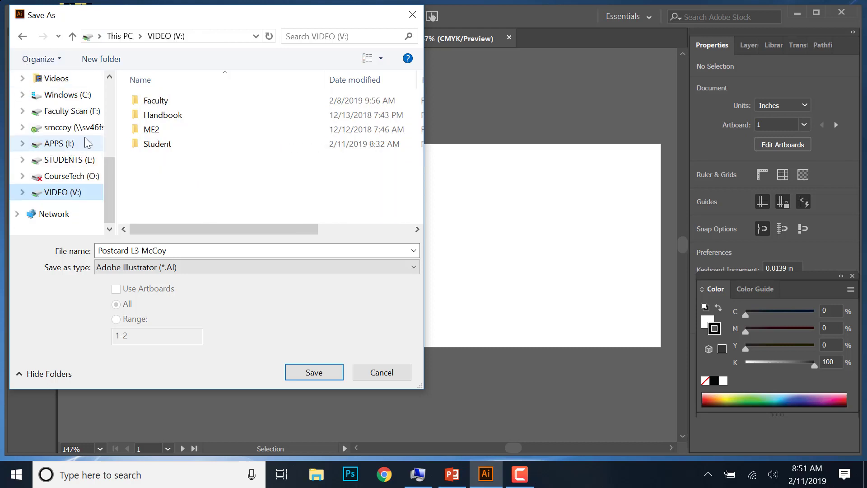
pyautogui.click(145, 131)
pyautogui.doubleClick(145, 130)
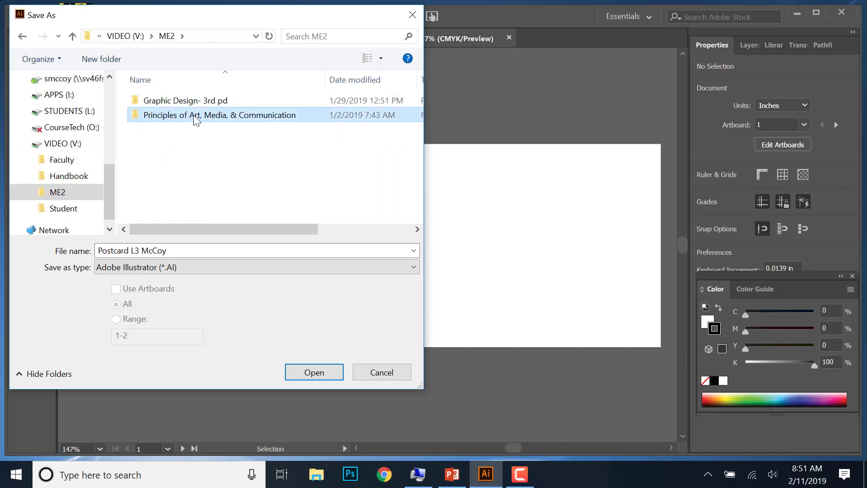
pyautogui.doubleClick(193, 115)
pyautogui.doubleClick(164, 104)
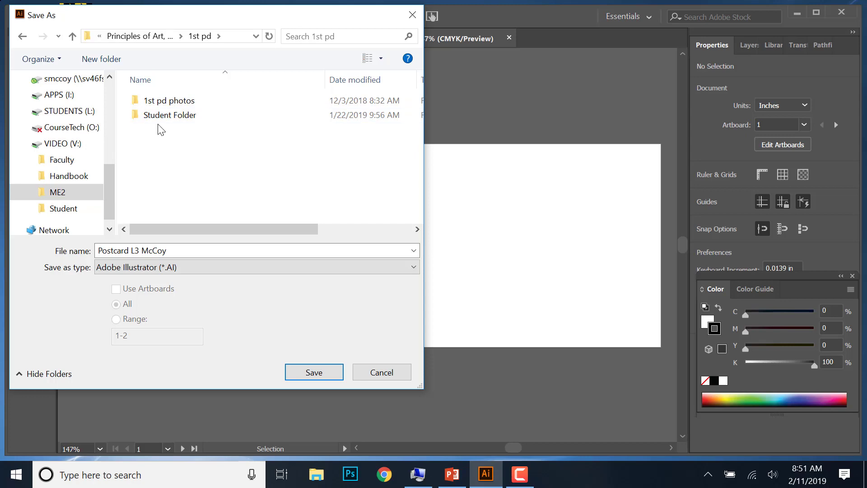
pyautogui.doubleClick(162, 116)
pyautogui.scroll(-2, 193, 139)
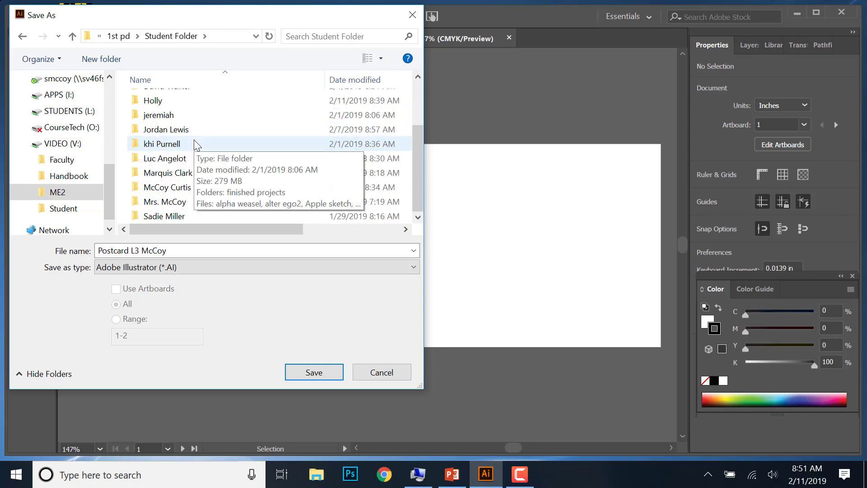
# - Save the postcard in the teacher's own folder as an Illustrator CC file, accepting the default options
pyautogui.doubleClick(170, 199)
pyautogui.click(322, 375)
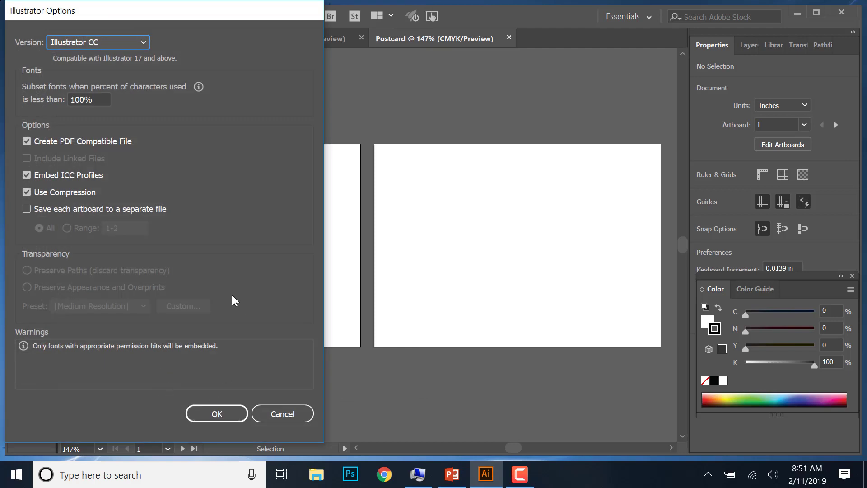
pyautogui.click(226, 413)
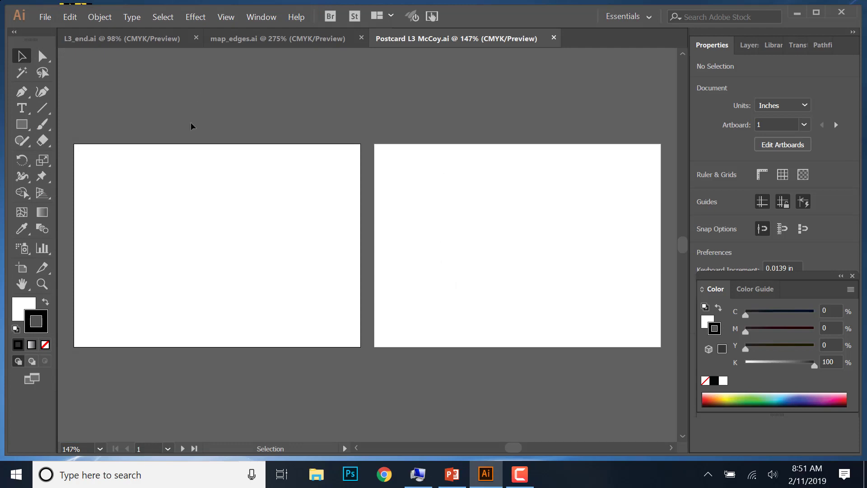
# - Reset the Essentials workspace to its default layout
pyautogui.click(251, 18)
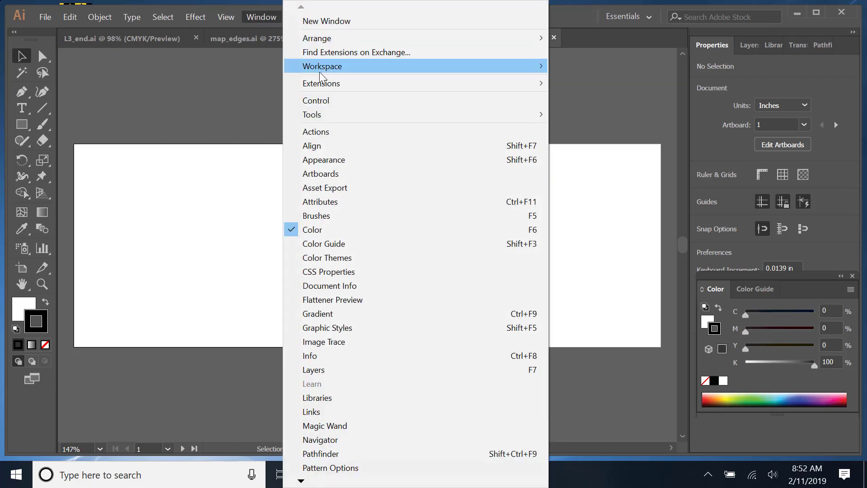
pyautogui.moveTo(319, 72)
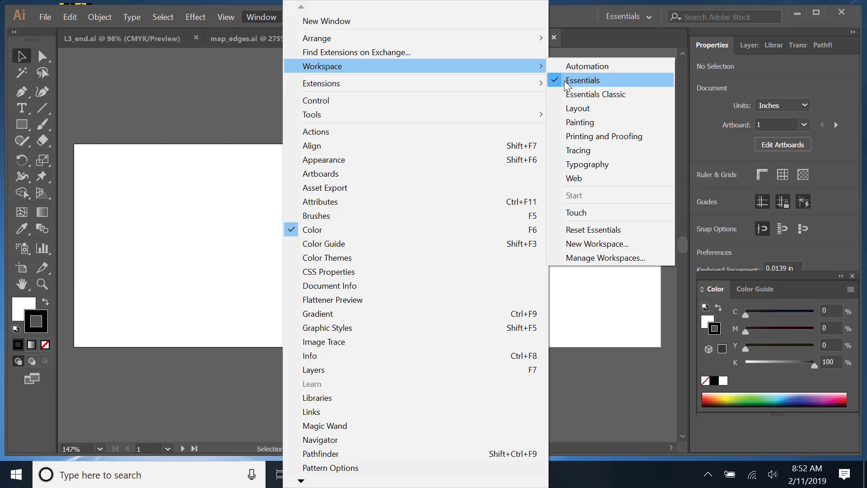
pyautogui.click(606, 230)
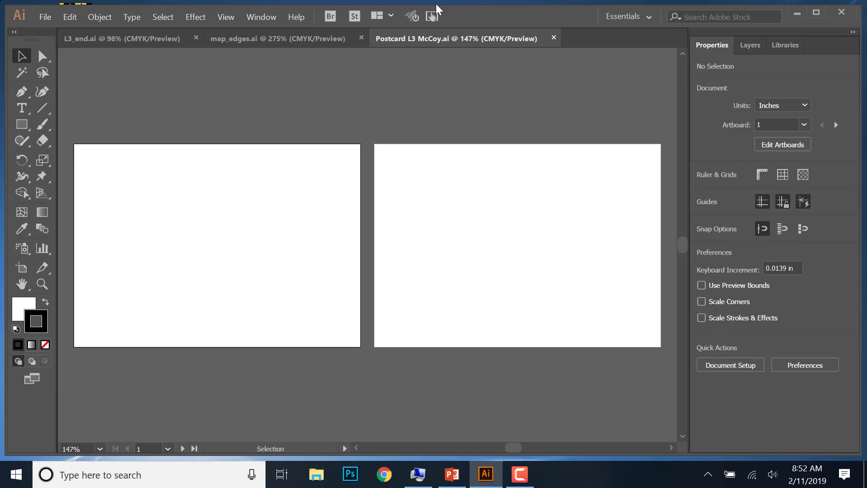
pyautogui.click(263, 17)
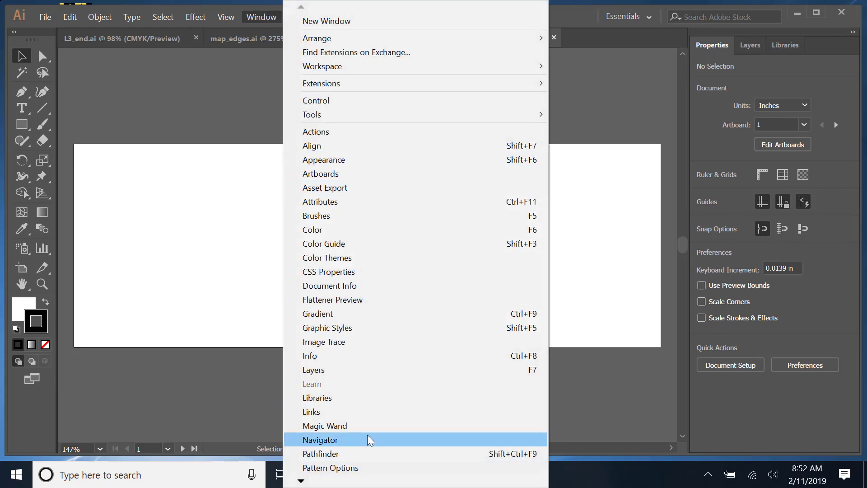
pyautogui.click(644, 92)
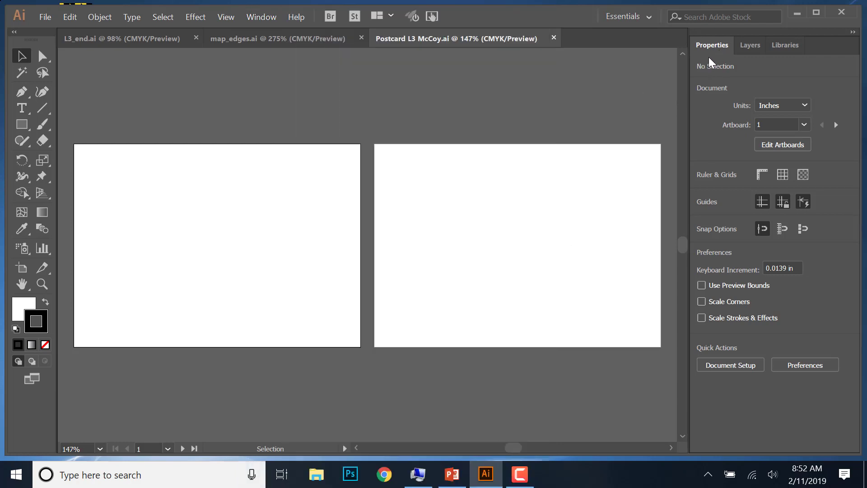
# - Set the document bleed to 0.125 in on all four sides and save the postcard
pyautogui.click(739, 365)
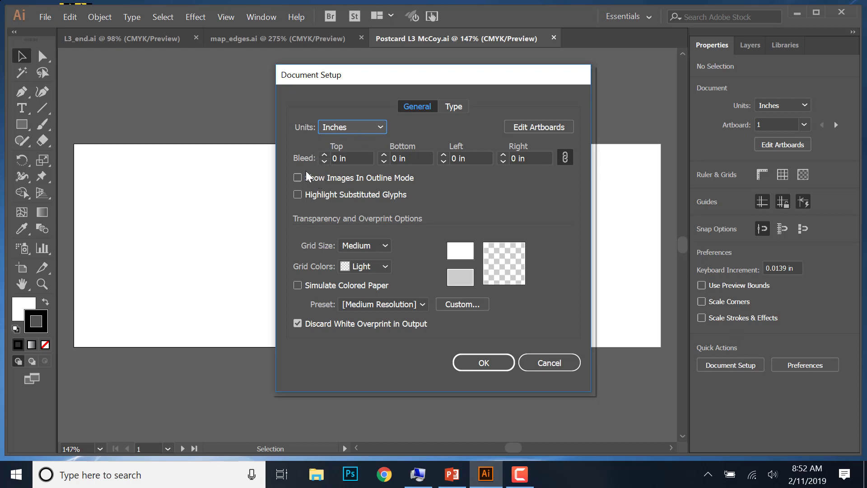
pyautogui.click(324, 154)
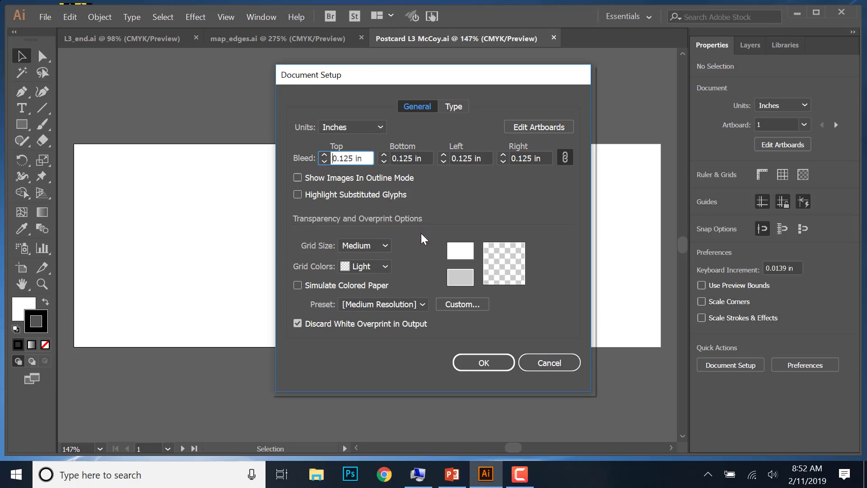
pyautogui.click(497, 367)
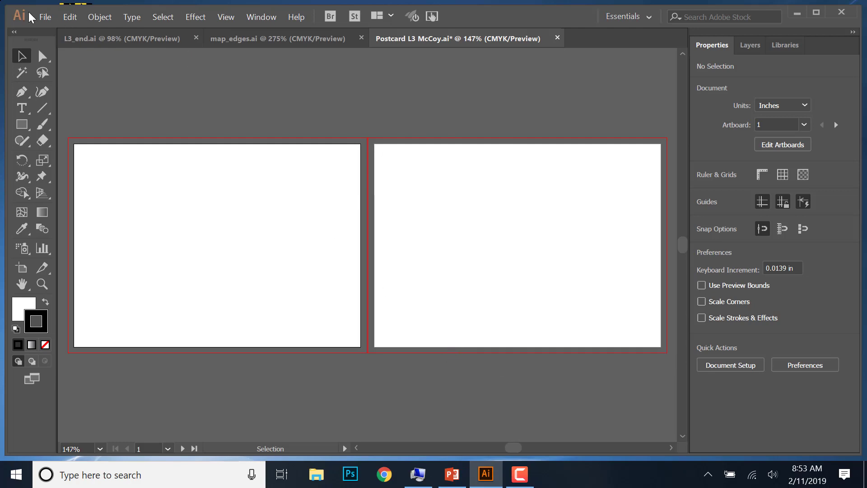
pyautogui.click(45, 17)
pyautogui.press('Escape')
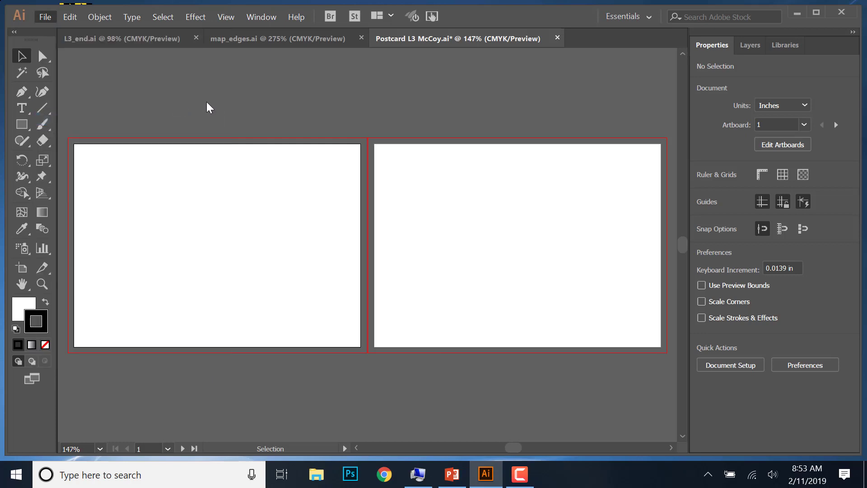
pyautogui.hotkey('ctrl', 's')
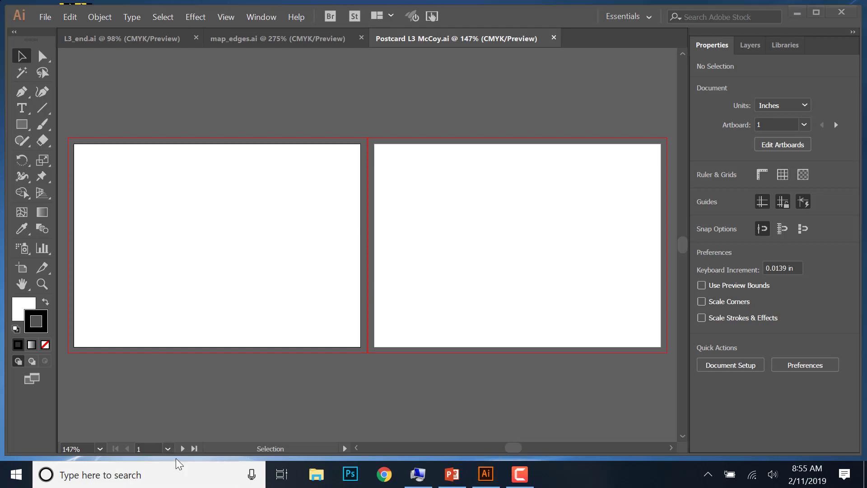
# - Make artboard 2 the active artboard and fit it in the document window
pyautogui.click(166, 450)
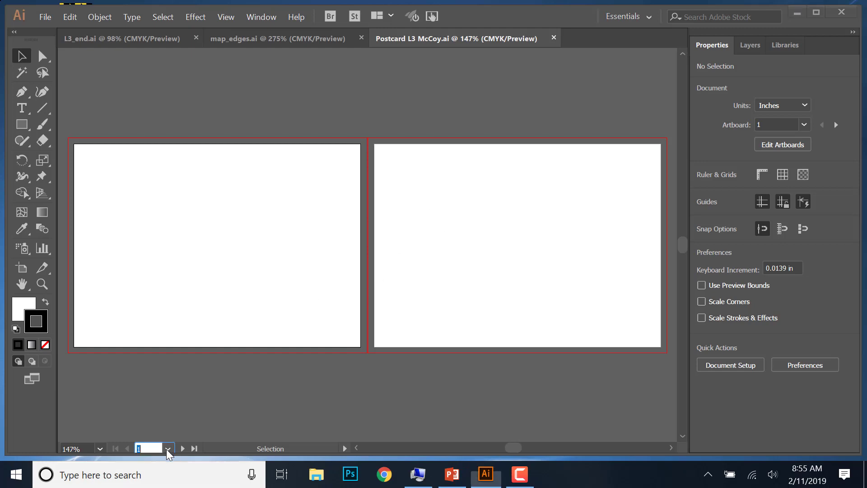
pyautogui.click(168, 448)
pyautogui.click(176, 435)
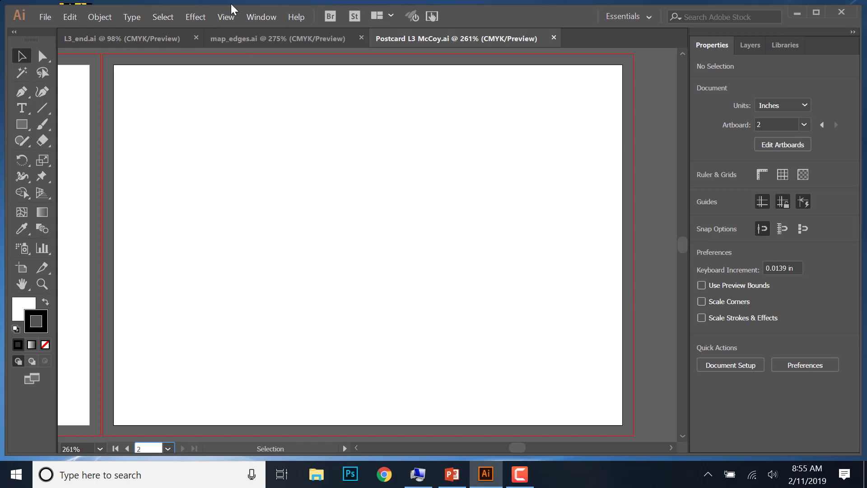
pyautogui.click(222, 17)
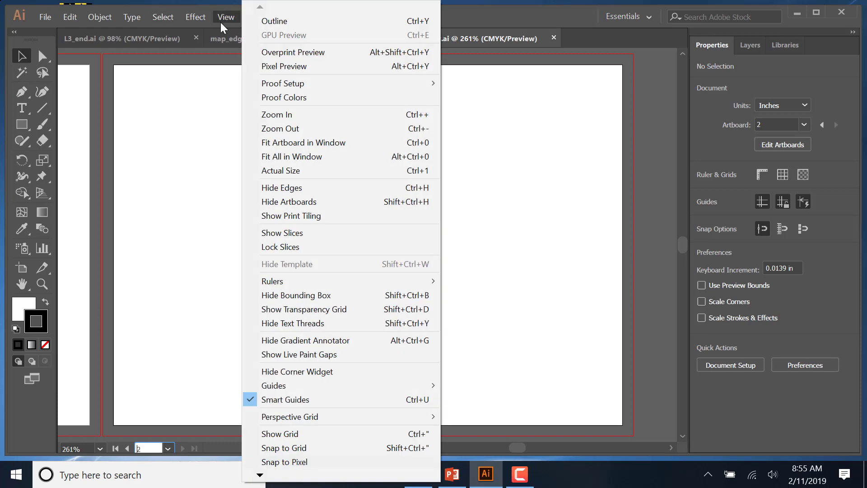
pyautogui.click(294, 143)
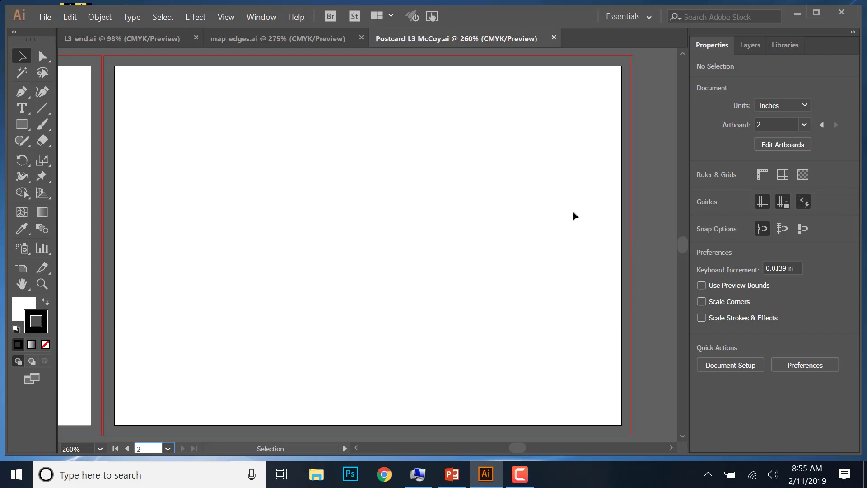
# - Draw a tall, narrow rectangle about 0.5 in wide and 2 in high near the middle of artboard 2
pyautogui.click(25, 127)
pyautogui.click(26, 123)
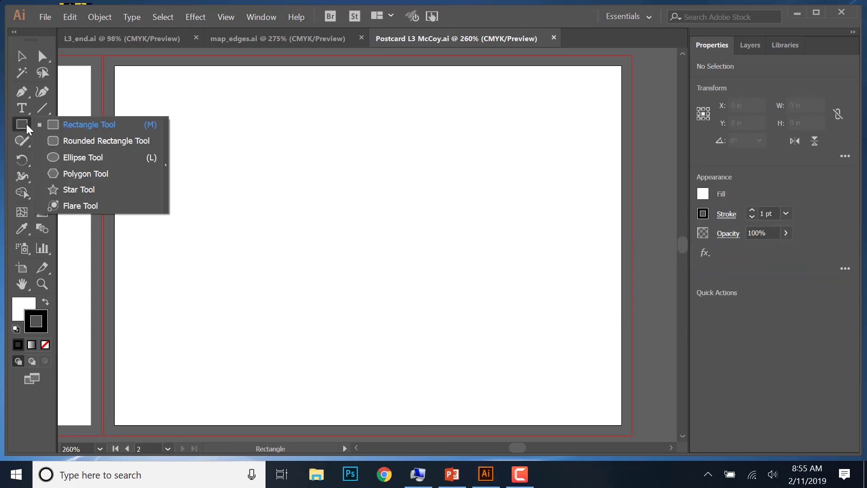
pyautogui.click(79, 125)
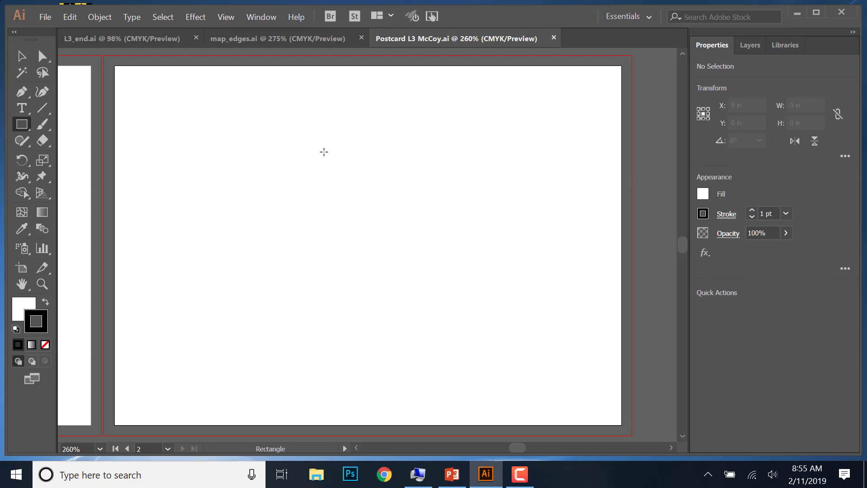
pyautogui.moveTo(323, 150); pyautogui.dragTo(364, 318)
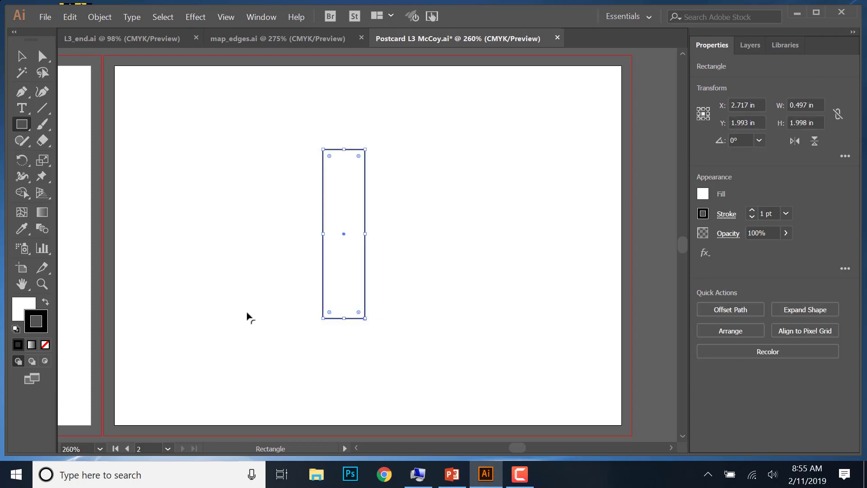
# - Move the rectangle down on artboard 2 so its centre sits at about X 2.78 in, Y 2.99 in
pyautogui.click(19, 59)
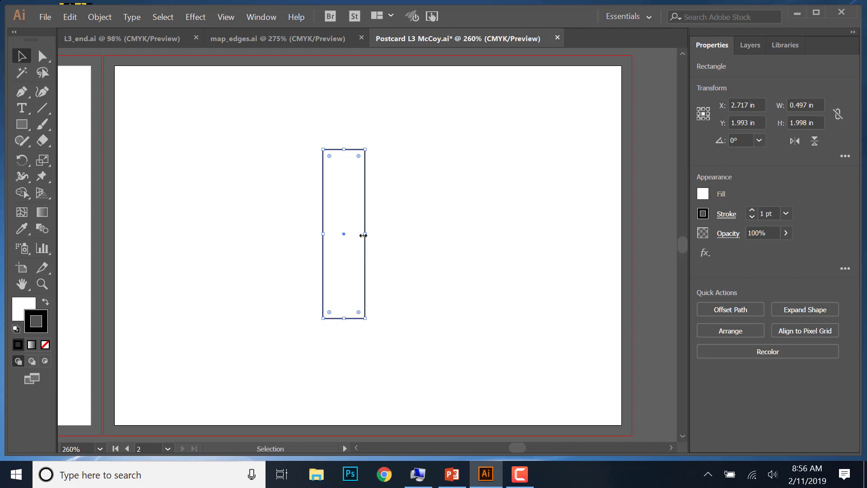
pyautogui.moveTo(344, 234); pyautogui.dragTo(347, 324)
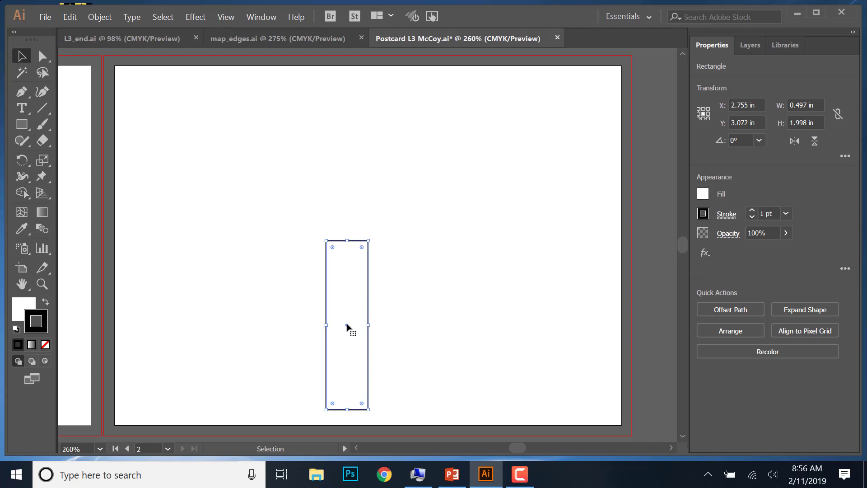
pyautogui.moveTo(348, 327)
pyautogui.mouseDown()
pyautogui.moveTo(348, 312)
pyautogui.moveTo(351, 321)
pyautogui.mouseUp()
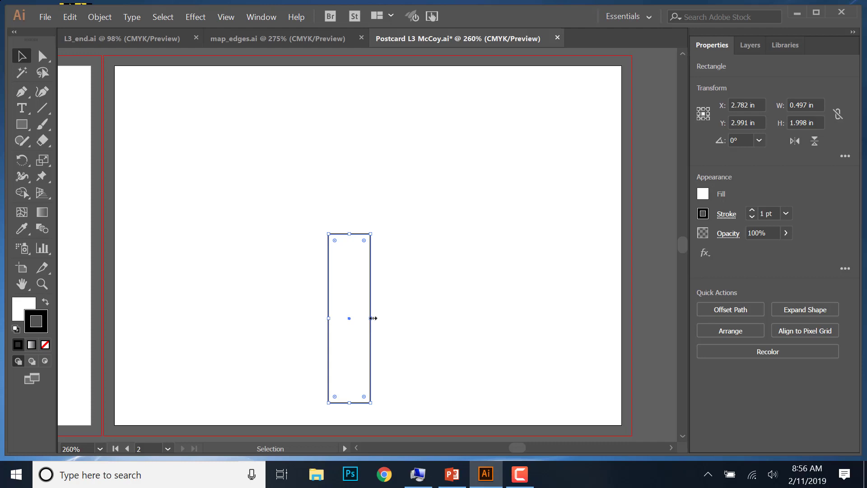
# - Narrow the rectangle symmetrically about its centre to about 0.3 in wide, and rotate it 45° counterclockwise
pyautogui.moveTo(373, 318); pyautogui.dragTo(365, 318)
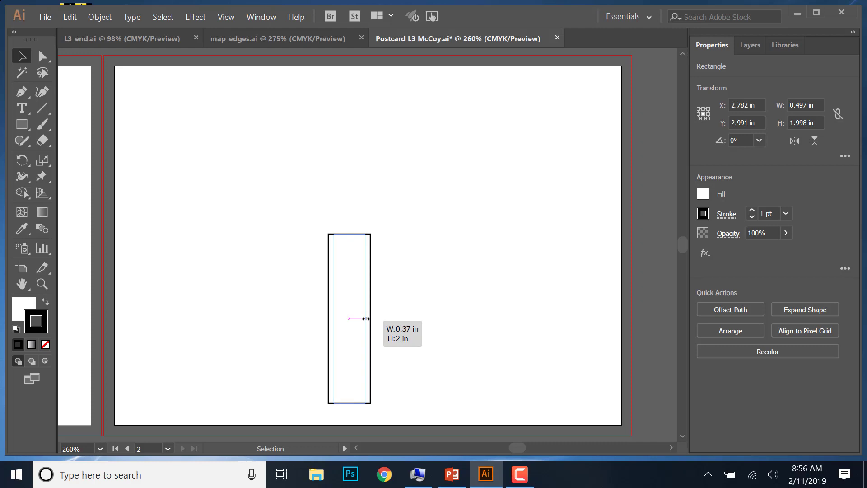
pyautogui.moveTo(365, 319); pyautogui.dragTo(363, 319)
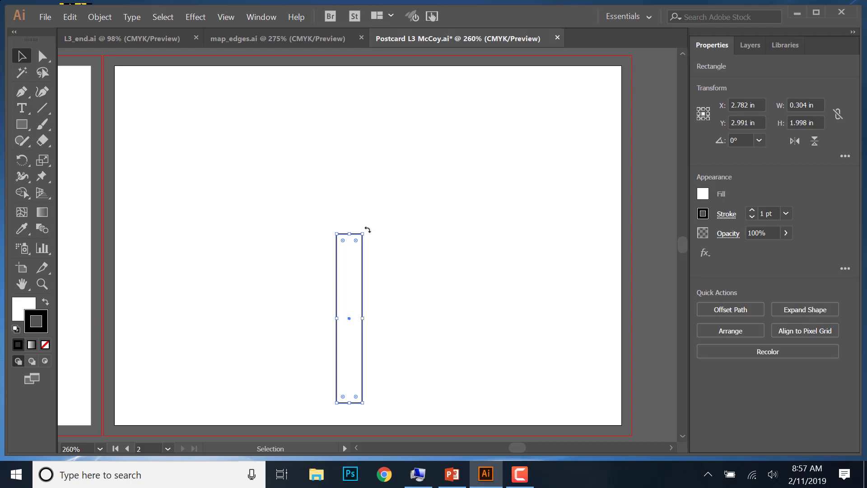
pyautogui.moveTo(368, 229); pyautogui.dragTo(233, 238)
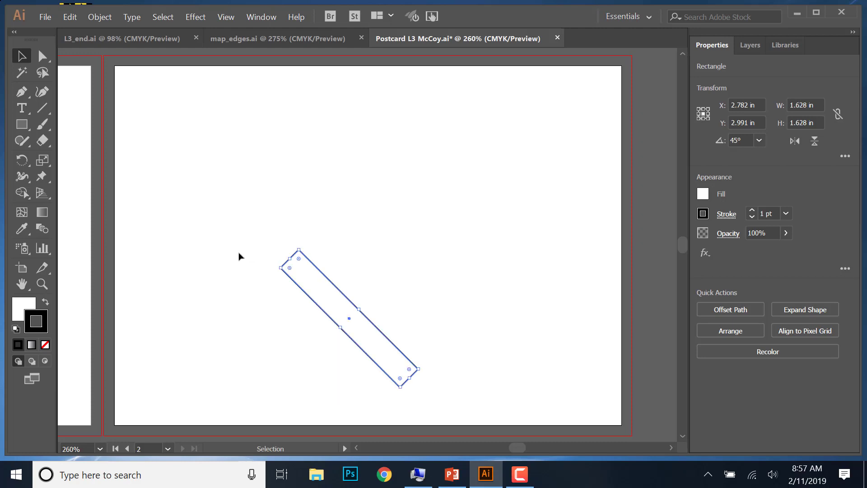
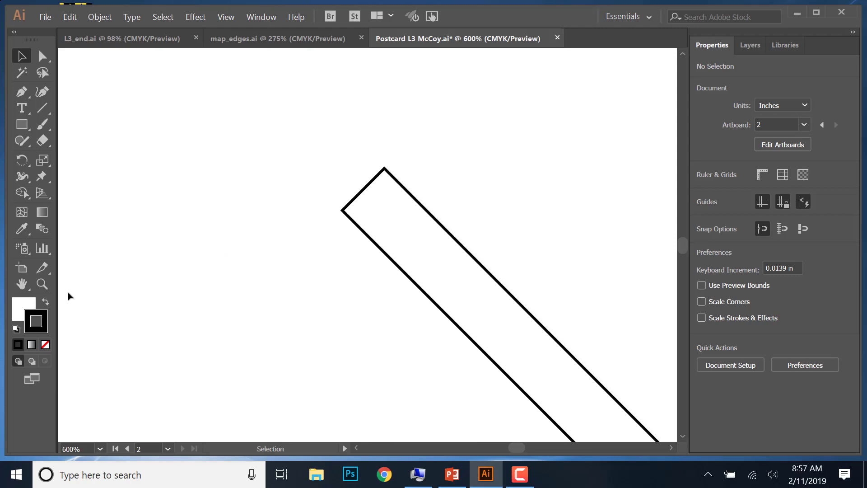
# - Round all four corners of the rotated rectangle together to a radius of about 0.14 in
pyautogui.moveTo(310, 305); pyautogui.dragTo(170, 260)
pyautogui.moveTo(282, 265); pyautogui.dragTo(338, 271)
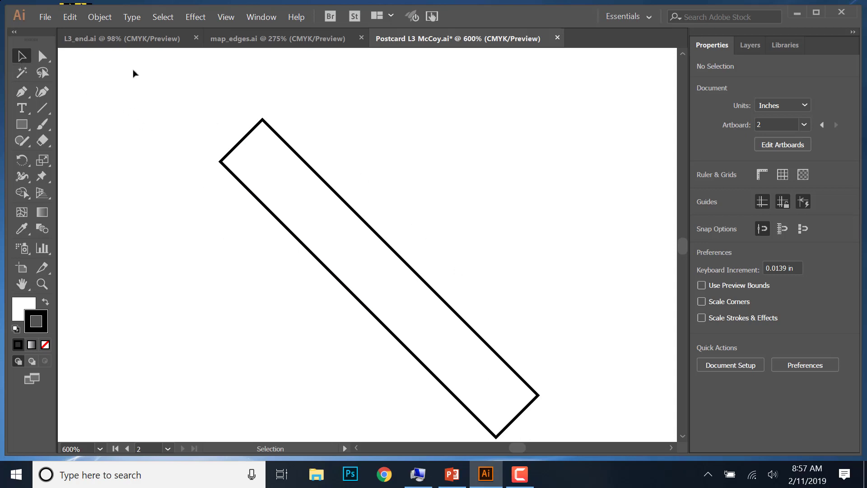
pyautogui.click(250, 163)
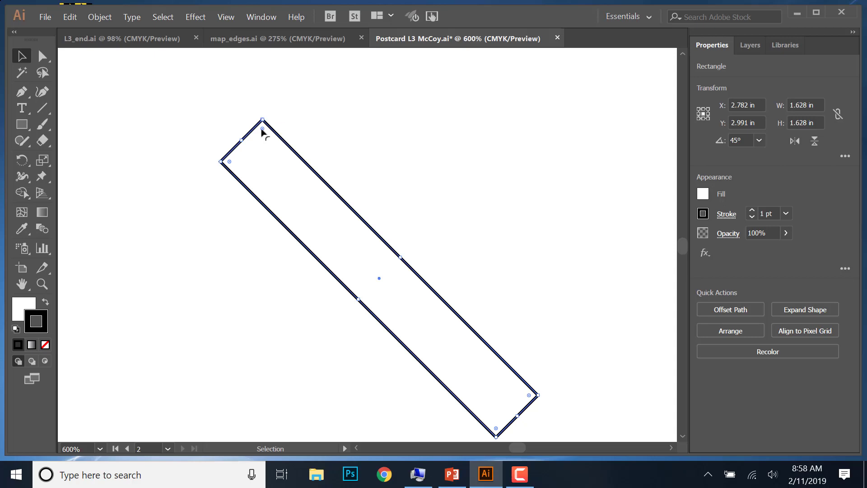
pyautogui.moveTo(262, 130); pyautogui.dragTo(262, 150)
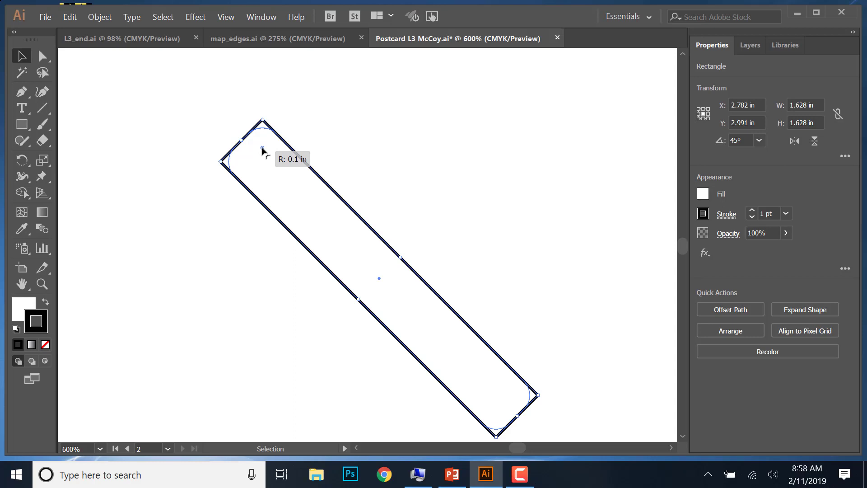
pyautogui.moveTo(262, 150); pyautogui.dragTo(263, 162)
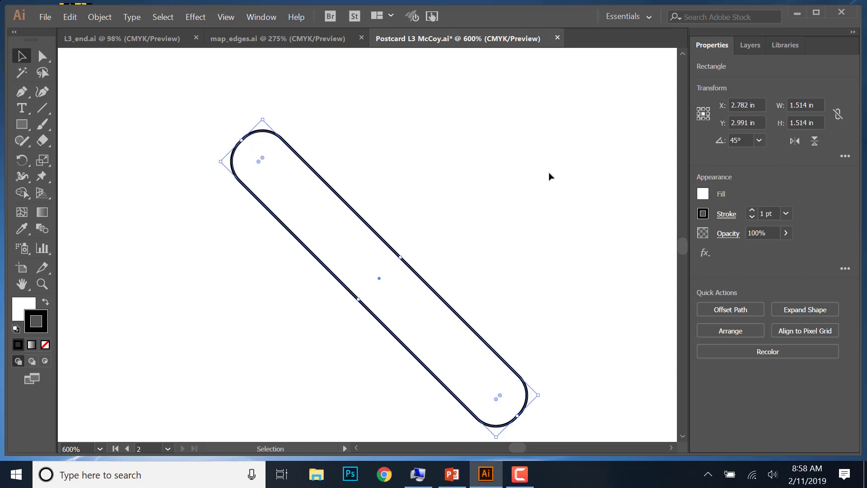
pyautogui.click(43, 56)
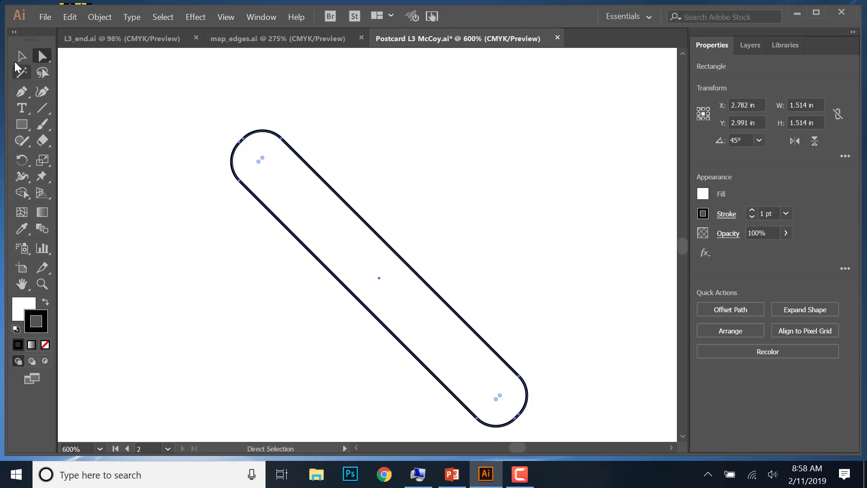
pyautogui.click(22, 56)
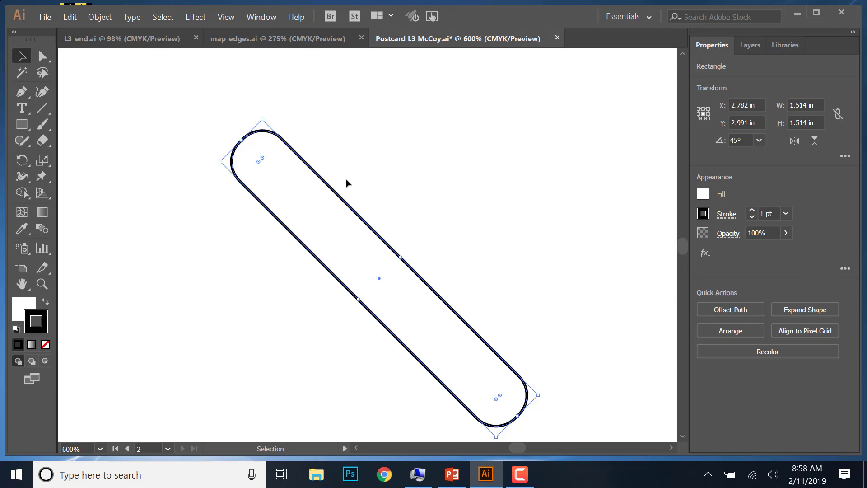
# - Examine the red X and surrounding details of the island map in L3_end.ai up close, and return to the postcard document
pyautogui.click(108, 40)
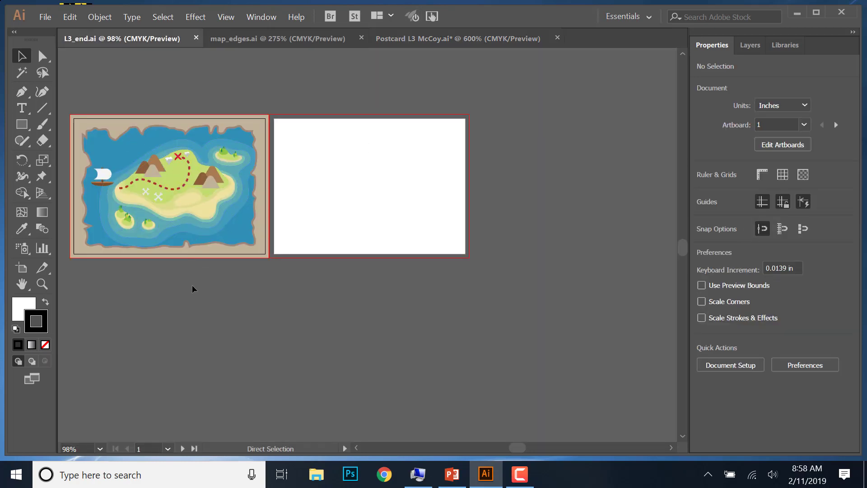
pyautogui.hotkey('ctrl', '+')
pyautogui.hotkey('ctrl', '+')
pyautogui.hotkey('ctrl', '+')
pyautogui.hotkey('ctrl', '+')
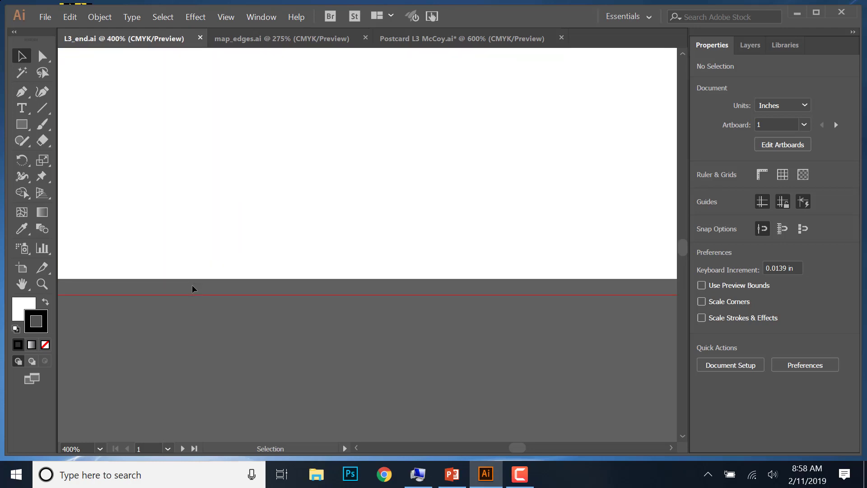
pyautogui.moveTo(235, 180); pyautogui.dragTo(657, 321)
pyautogui.moveTo(582, 348); pyautogui.dragTo(618, 364)
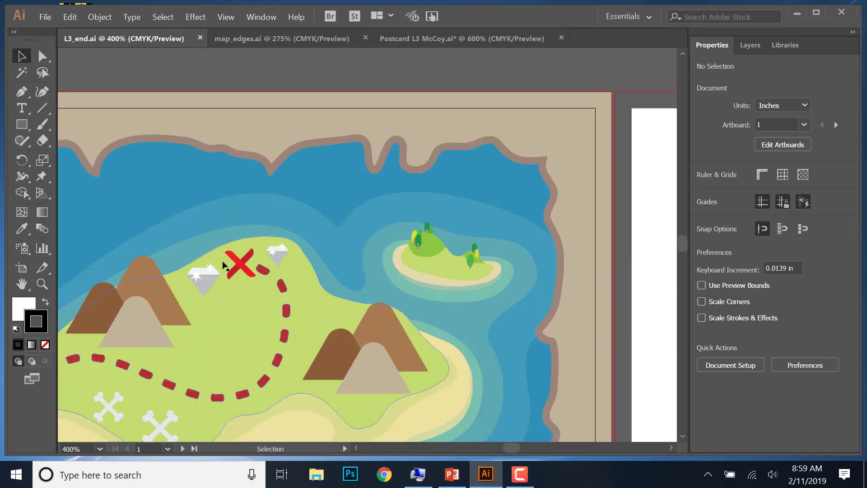
pyautogui.click(290, 40)
pyautogui.click(411, 40)
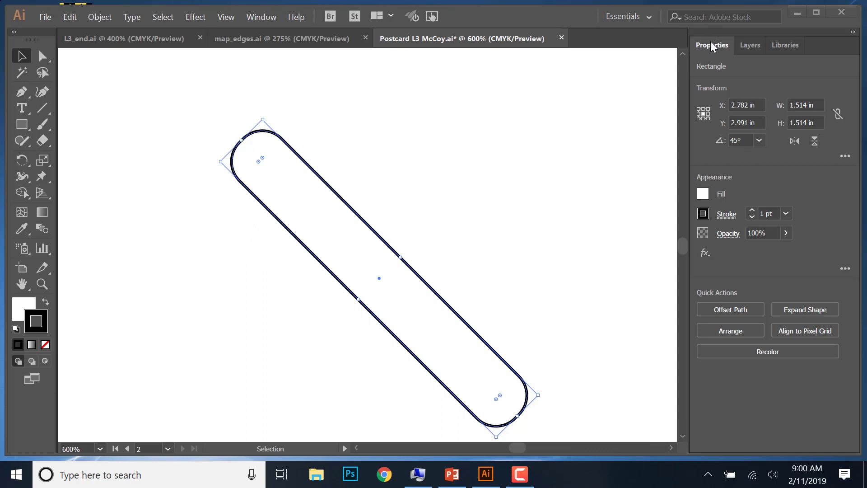
# - Slightly reduce the linked corner radius of all four corners of the rounded rectangle
pyautogui.click(847, 156)
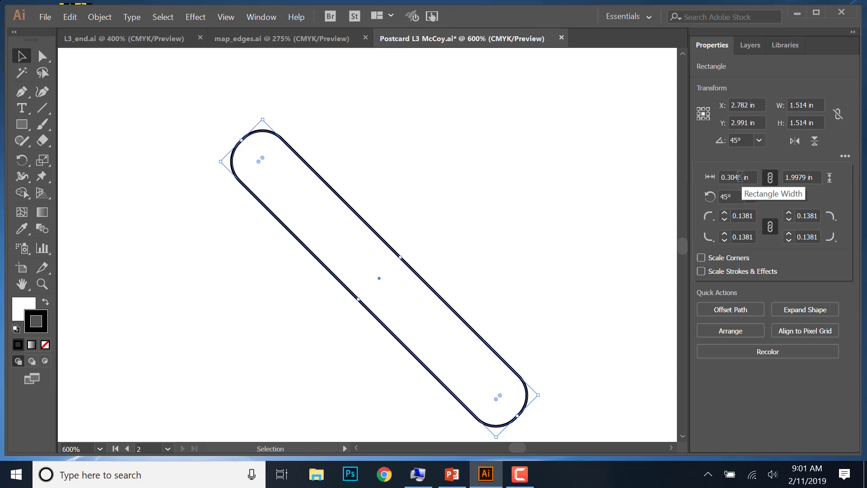
pyautogui.click(725, 219)
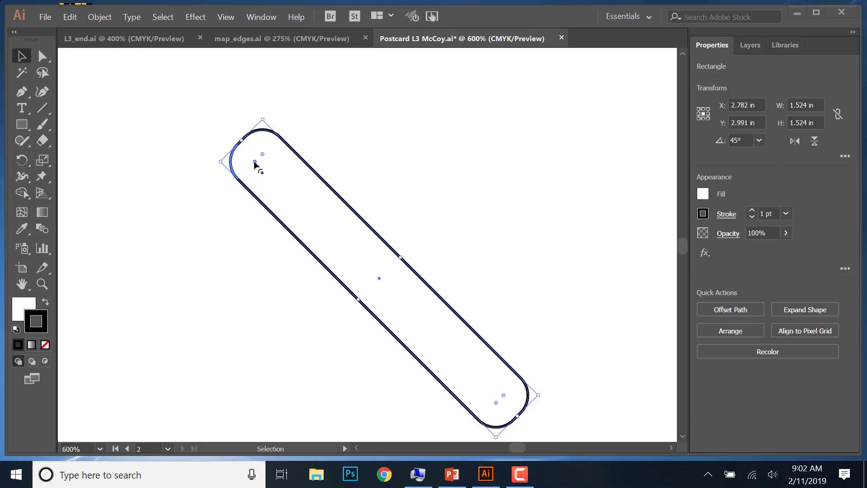
pyautogui.hotkey('shift', 'F8')
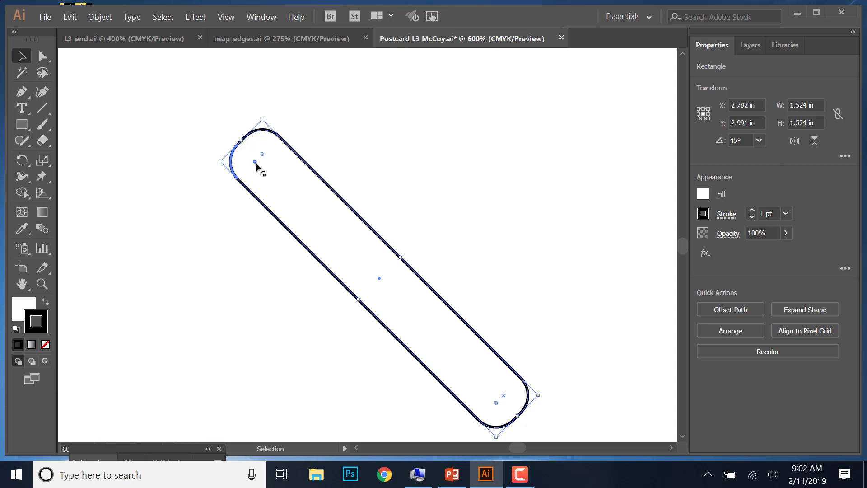
pyautogui.doubleClick(257, 166)
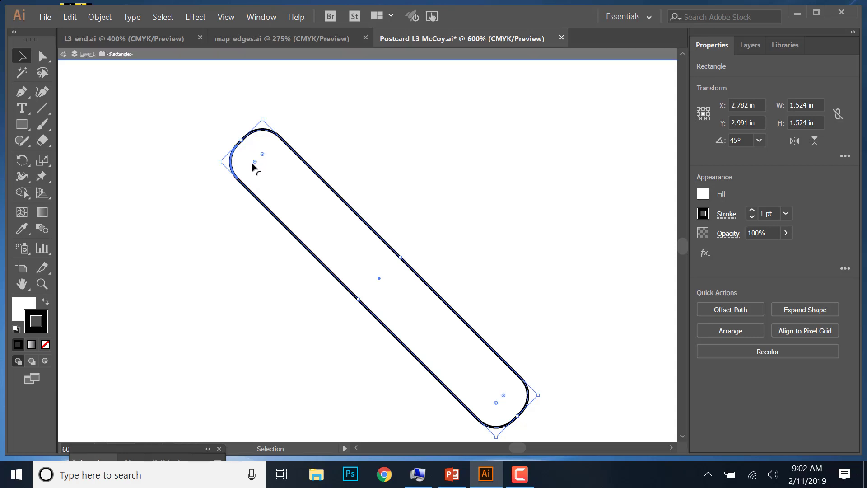
pyautogui.press('Escape')
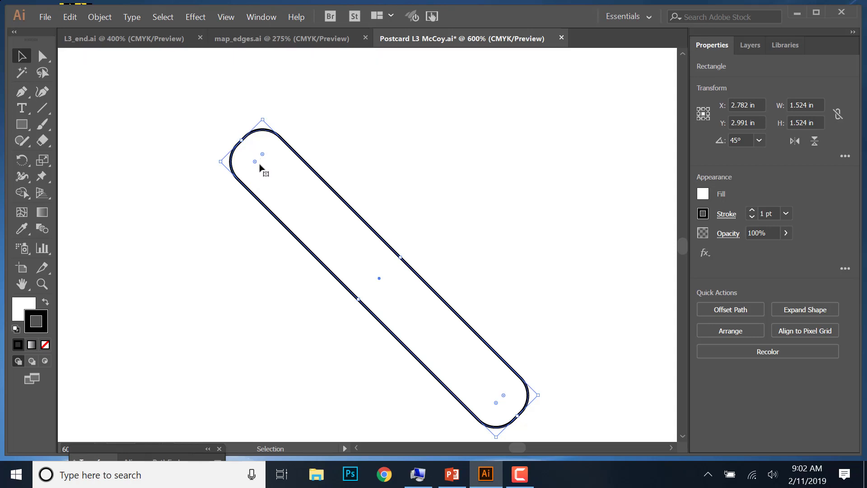
# - Set the radius of only the bar's leftmost corner to 0 so that this corner is square
pyautogui.click(42, 56)
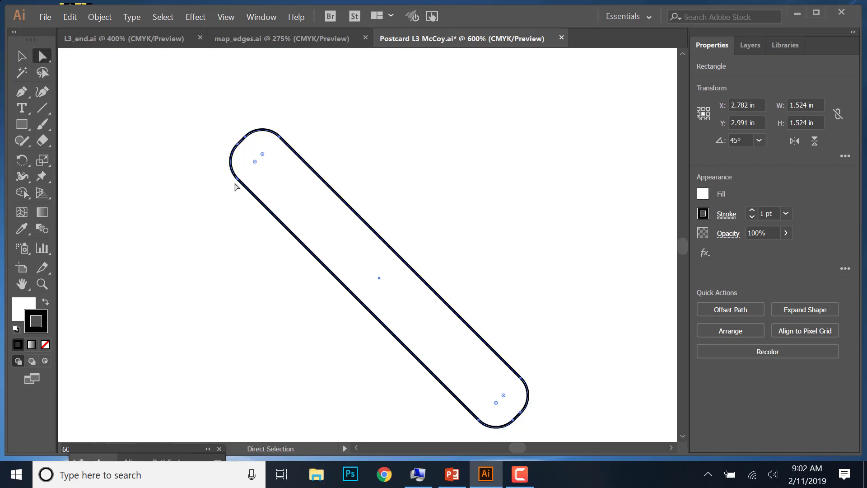
pyautogui.doubleClick(255, 164)
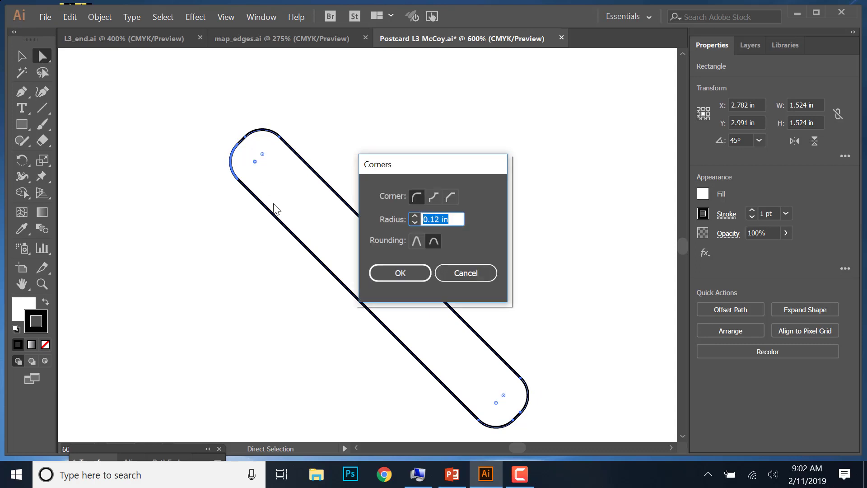
pyautogui.write('0')
pyautogui.click(412, 275)
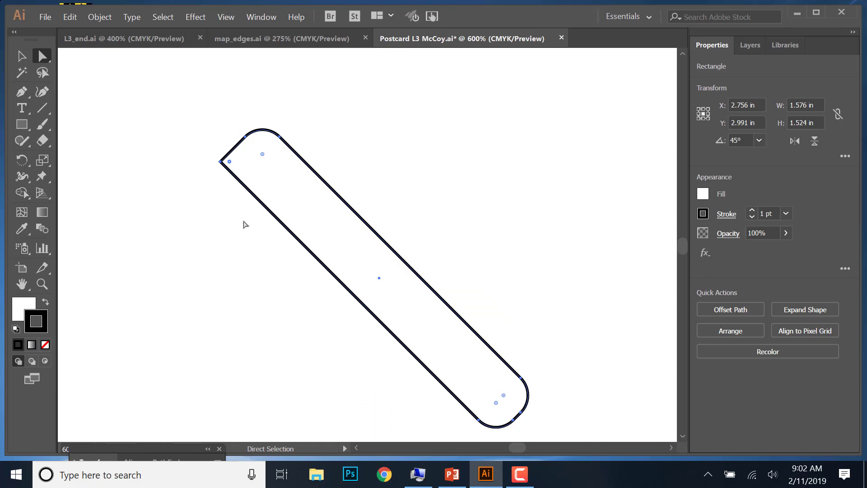
# - Square off the bar's rightmost corner by reducing only that corner's radius to zero with its corner widget
pyautogui.scroll(-1, 581, 296)
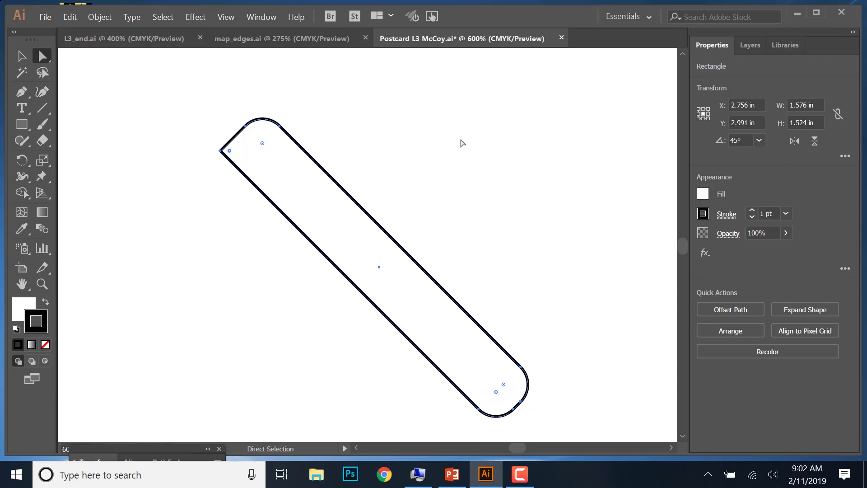
pyautogui.scroll(-2, 536, 304)
pyautogui.hscroll(2, 536, 304)
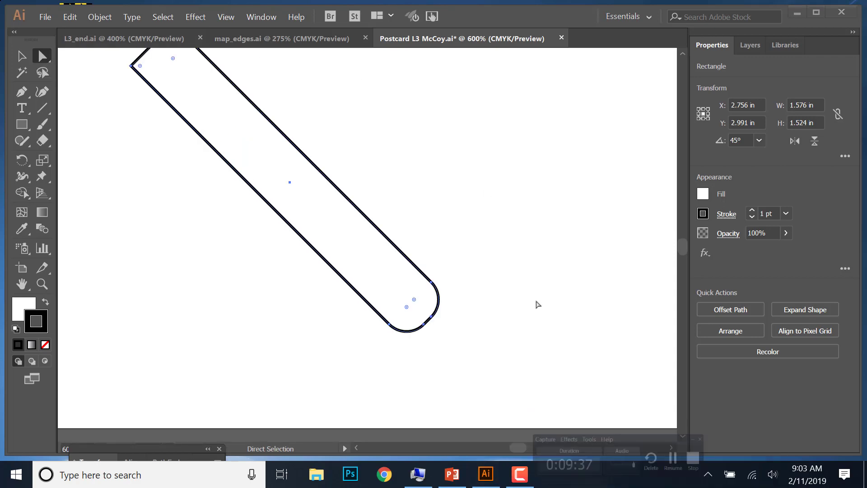
pyautogui.click(426, 305)
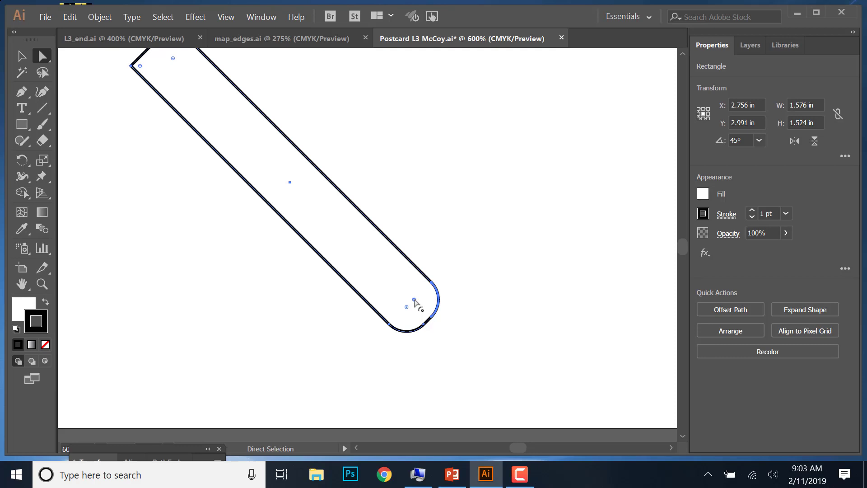
pyautogui.moveTo(415, 300); pyautogui.dragTo(461, 295)
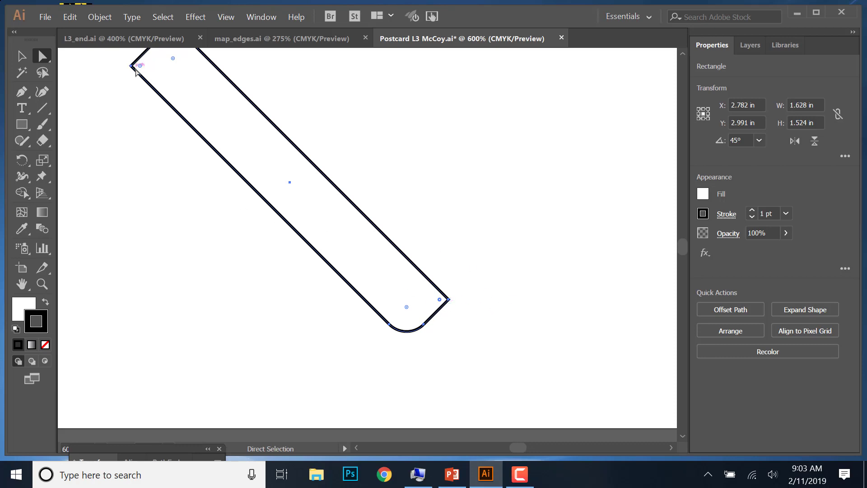
# - Fill the whole bar with the CMYK Red swatch and remove its stroke
pyautogui.press('space')
pyautogui.moveTo(530, 238); pyautogui.dragTo(518, 294)
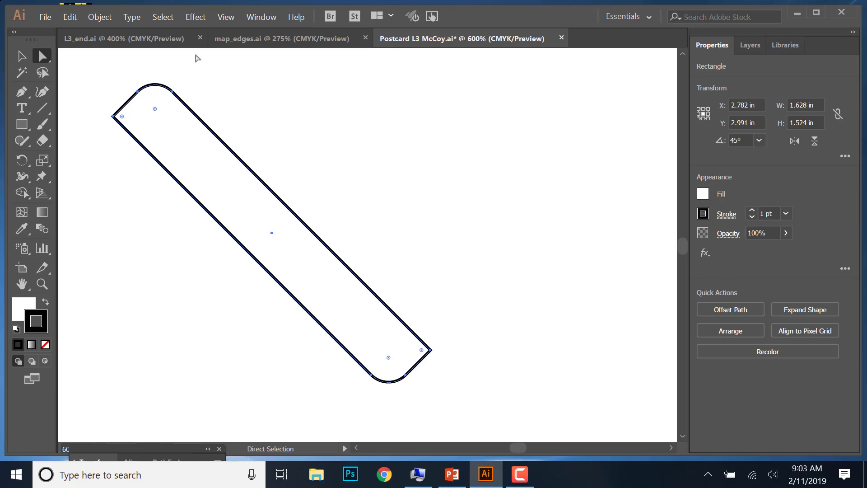
pyautogui.click(21, 56)
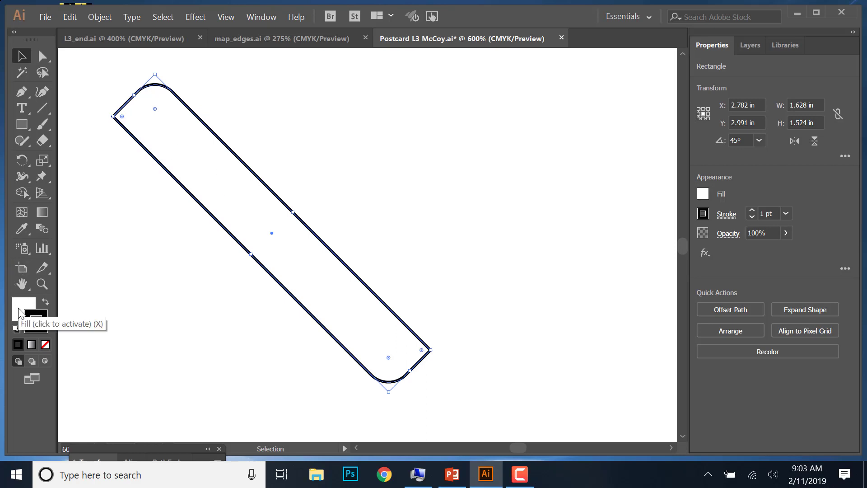
pyautogui.doubleClick(20, 312)
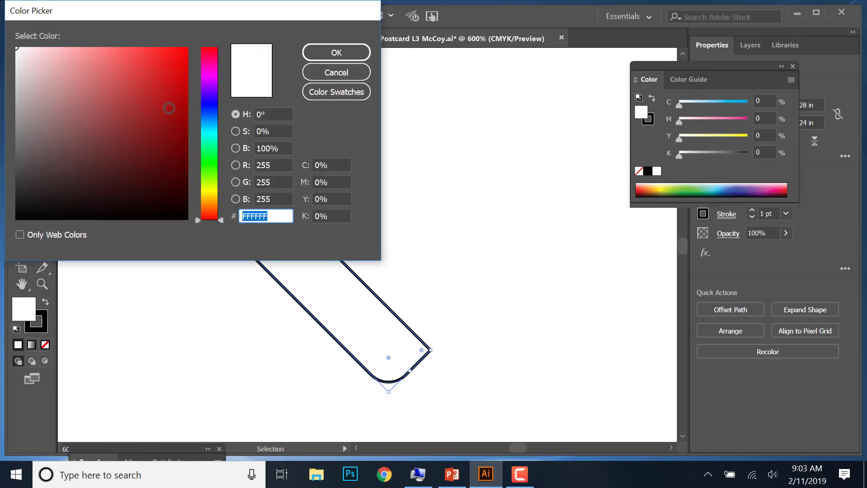
pyautogui.click(325, 93)
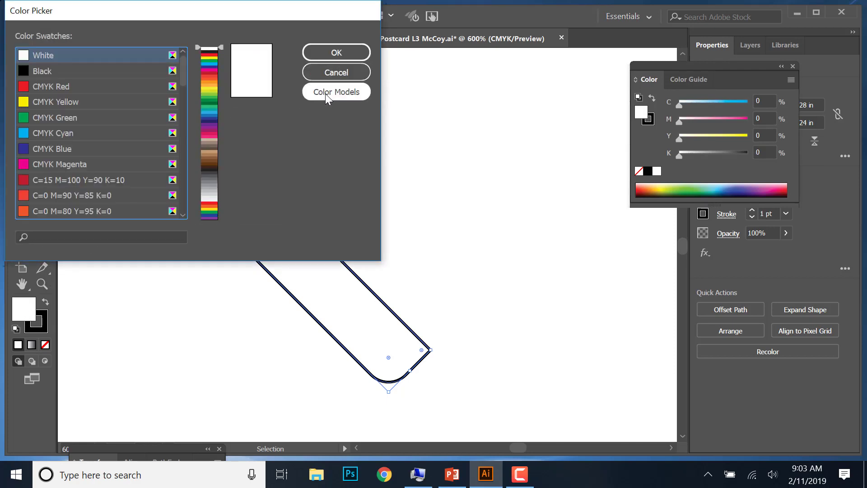
pyautogui.click(82, 87)
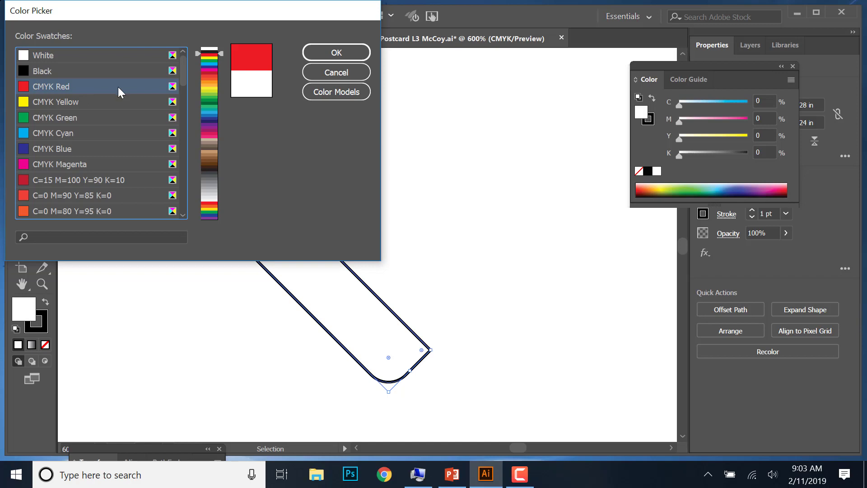
pyautogui.click(323, 54)
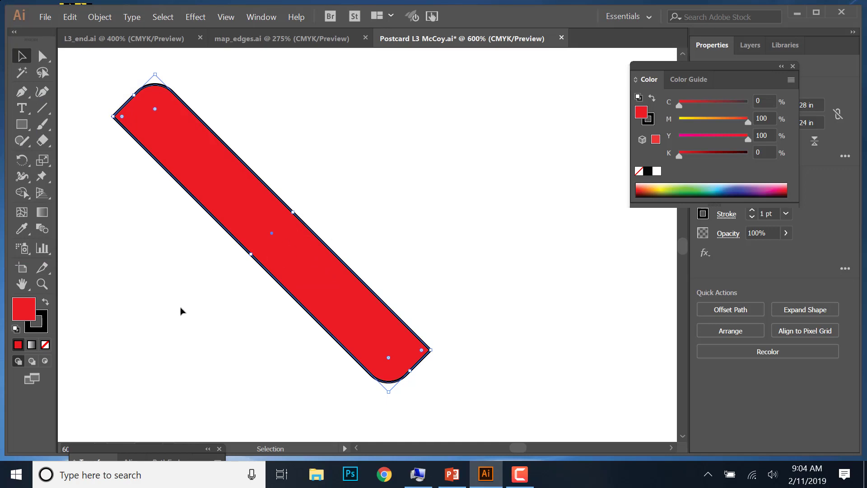
pyautogui.click(33, 329)
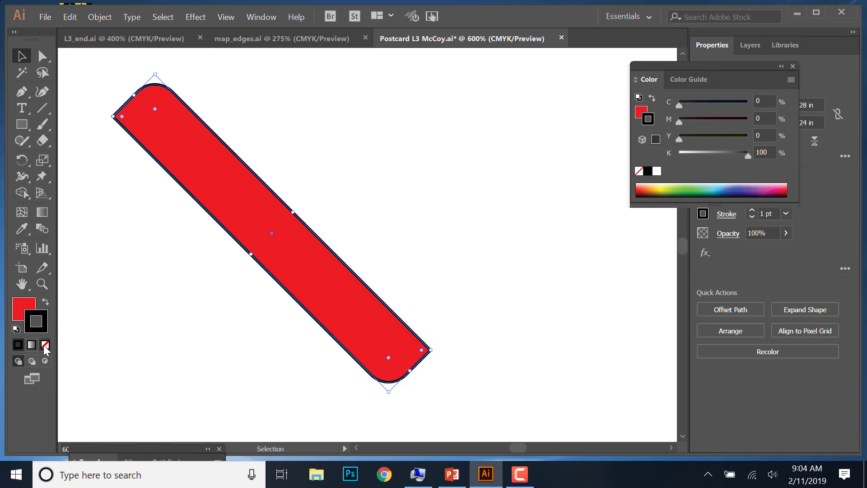
pyautogui.click(45, 345)
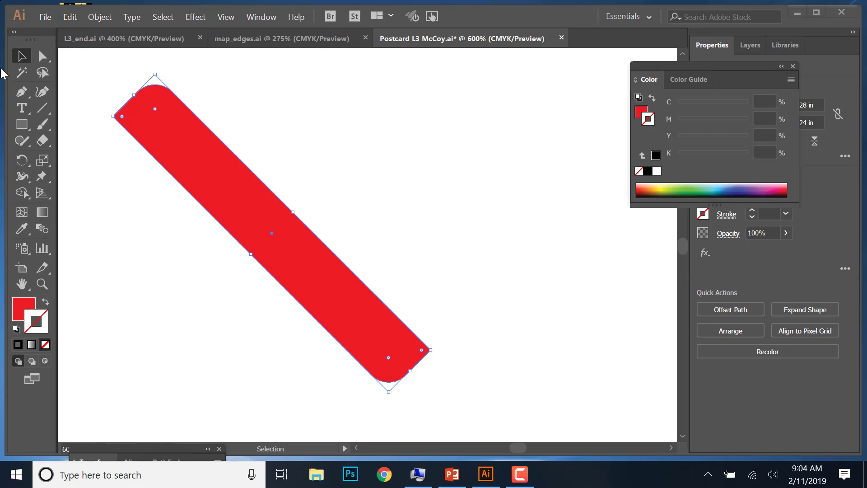
# - Copy the red bar, paste the copy in front, and rotate it 90° clockwise to form an X
pyautogui.click(70, 21)
pyautogui.click(104, 77)
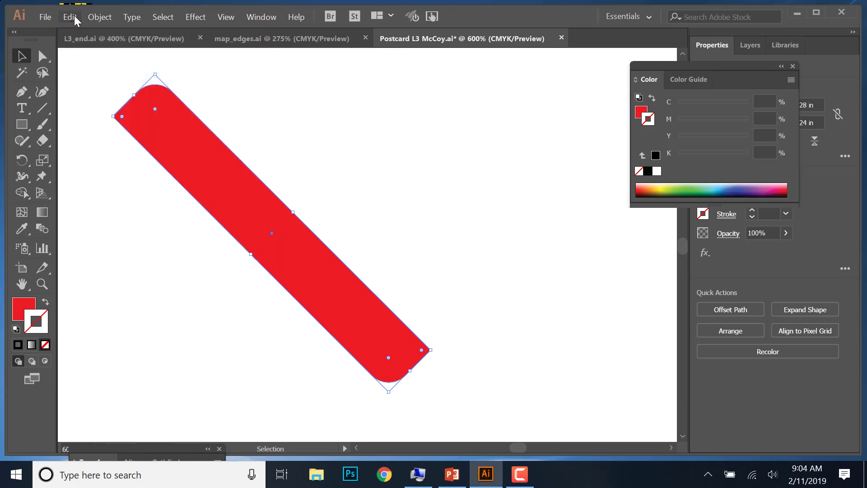
pyautogui.click(71, 19)
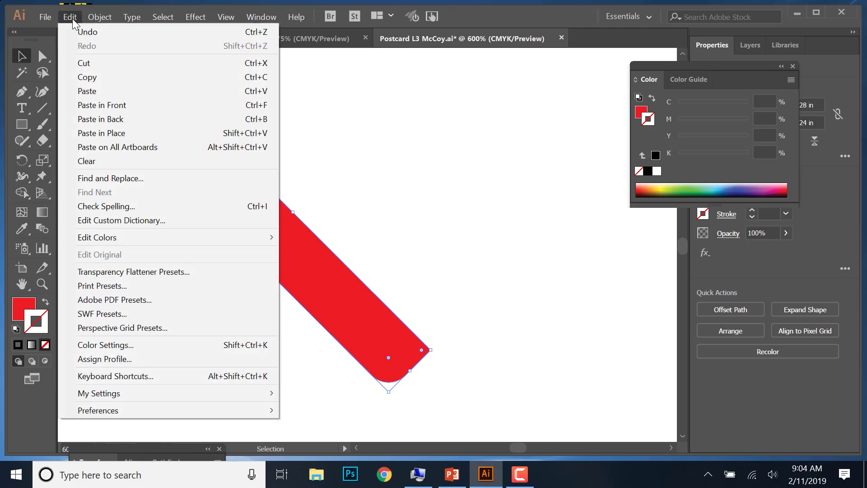
pyautogui.click(114, 104)
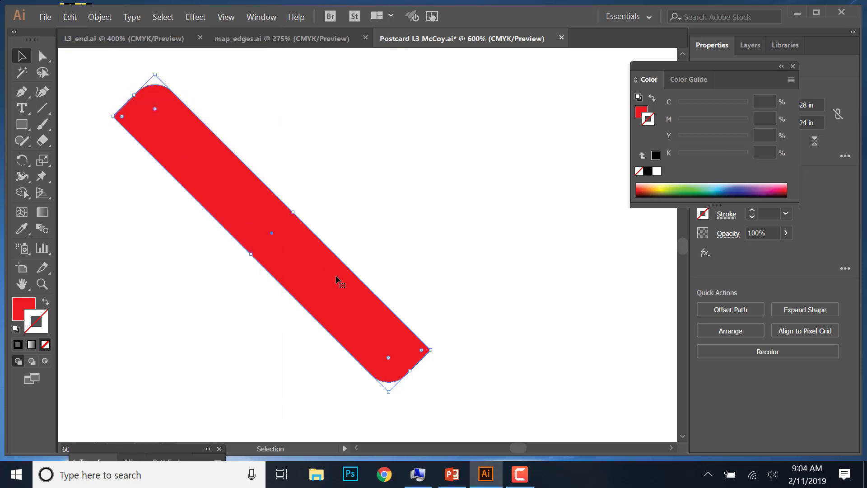
pyautogui.moveTo(240, 167); pyautogui.dragTo(221, 172)
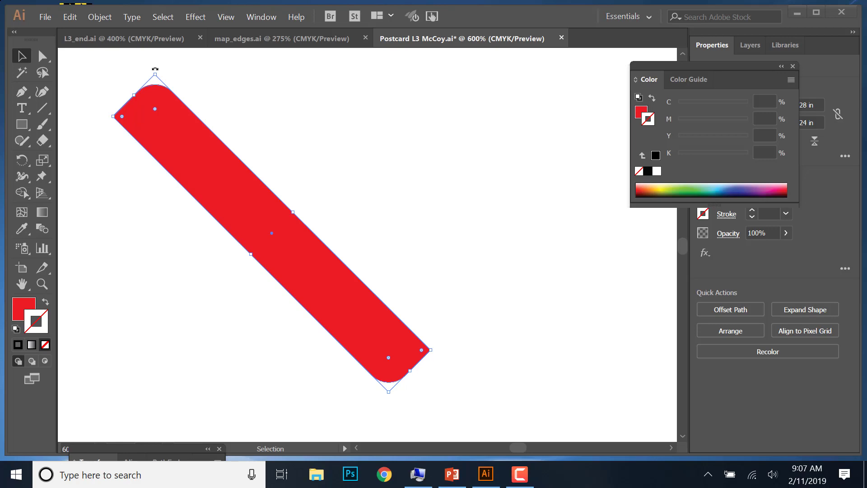
pyautogui.moveTo(155, 68); pyautogui.dragTo(354, 137)
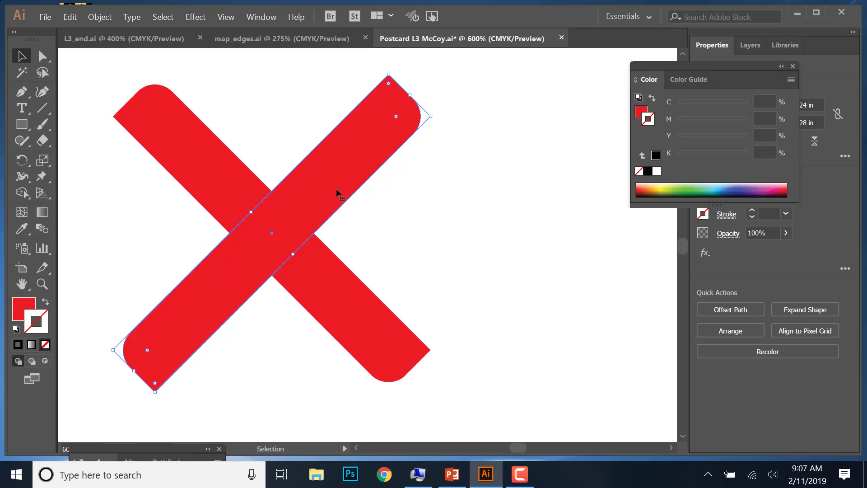
# - Fill the front bar of the X with the darker red swatch C=15 M=100 Y=90 K=10
pyautogui.doubleClick(20, 306)
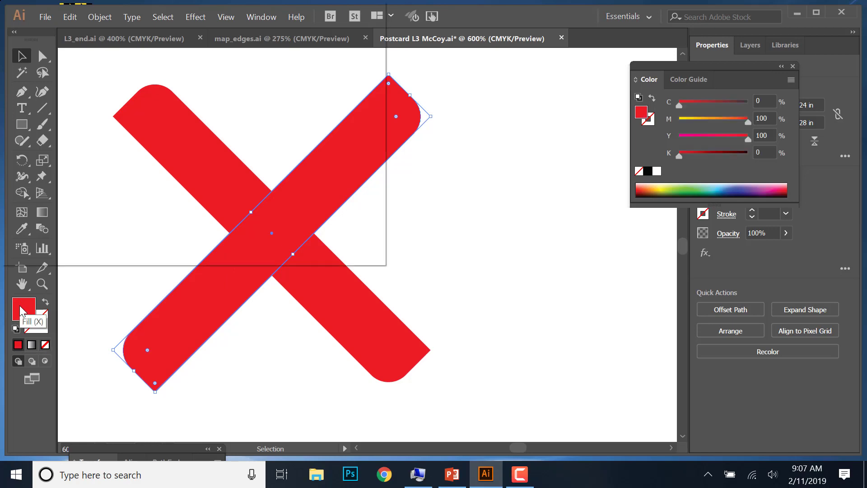
pyautogui.click(327, 97)
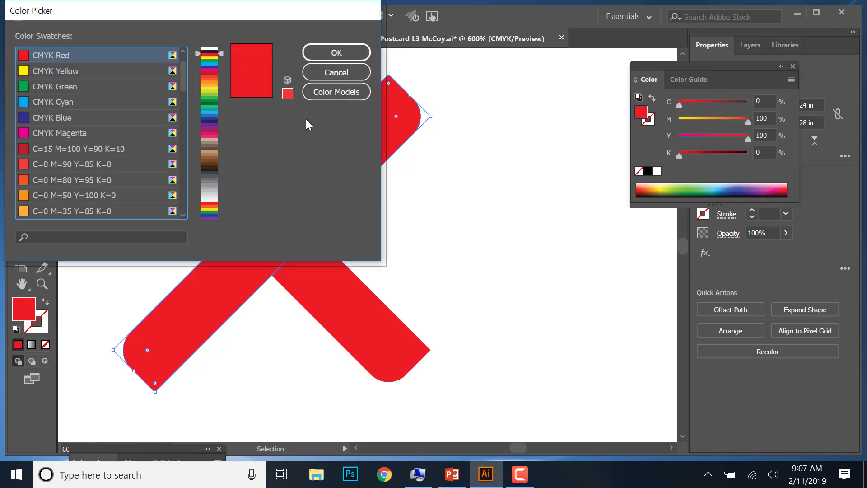
pyautogui.click(43, 148)
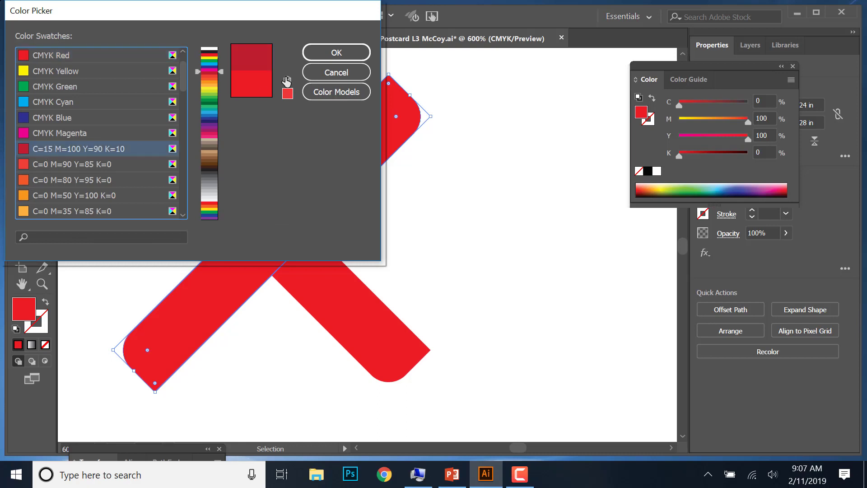
pyautogui.click(324, 54)
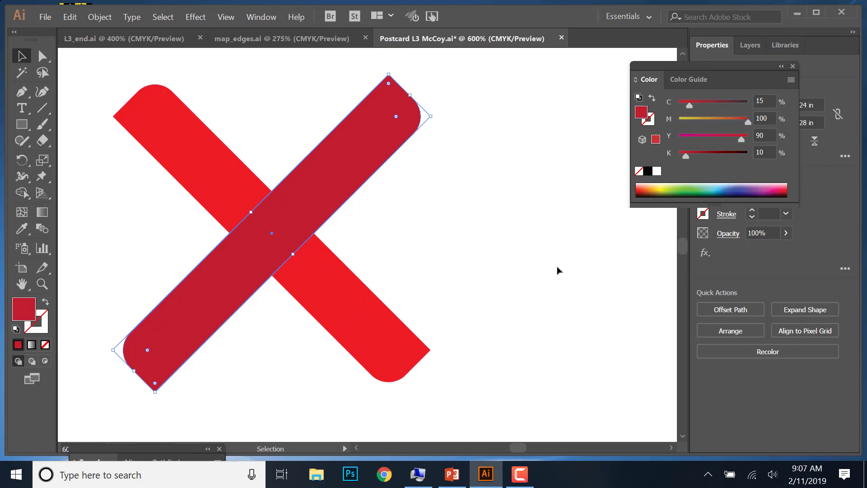
# - Compare the X with the one in L3_end.ai, and save the postcard document
pyautogui.click(169, 36)
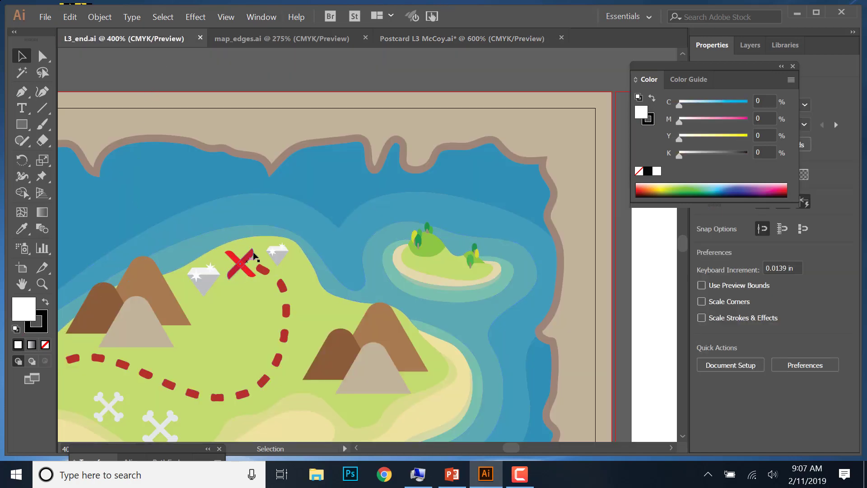
pyautogui.click(432, 40)
pyautogui.click(343, 163)
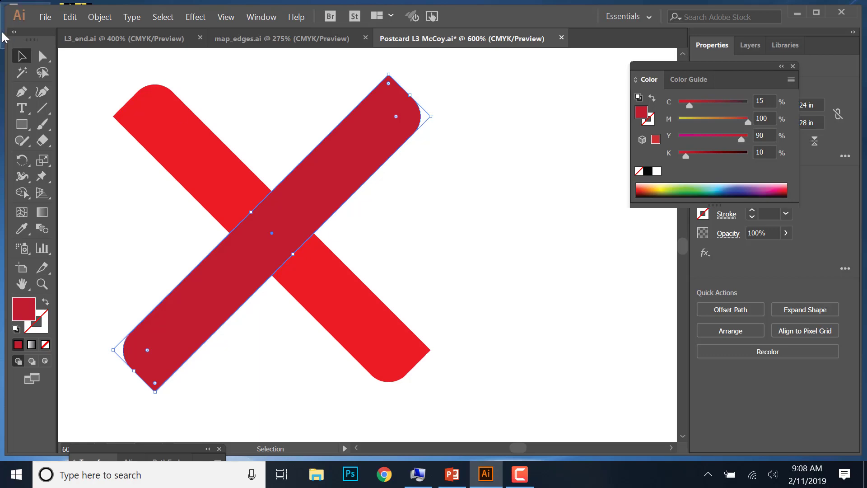
pyautogui.click(46, 17)
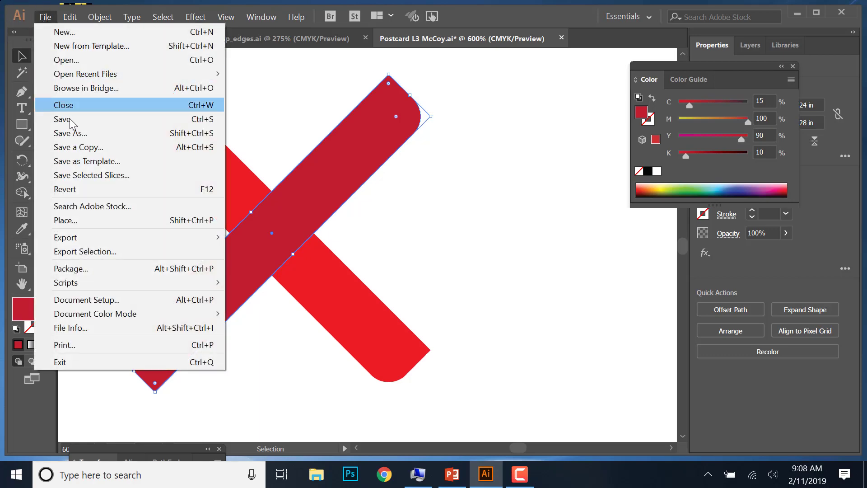
pyautogui.click(77, 123)
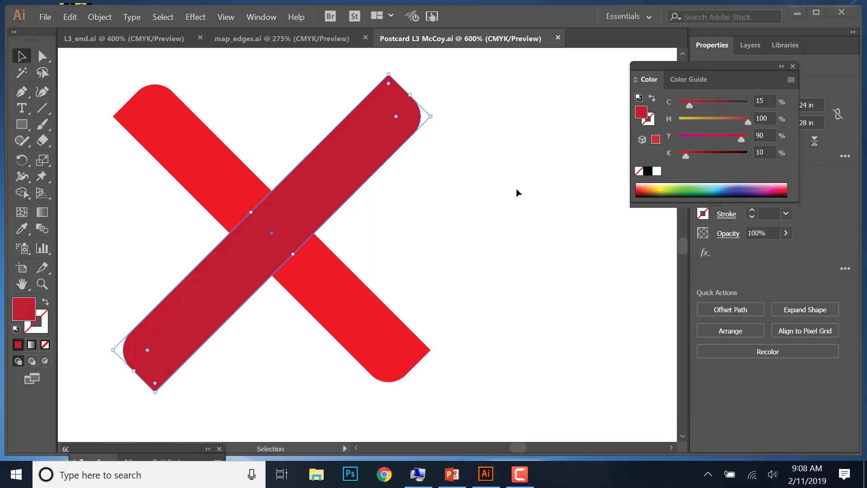
# - Group the two crossed bars of the X, and shift the group slightly down and to the right
pyautogui.click(78, 70)
pyautogui.moveTo(74, 66); pyautogui.dragTo(503, 402)
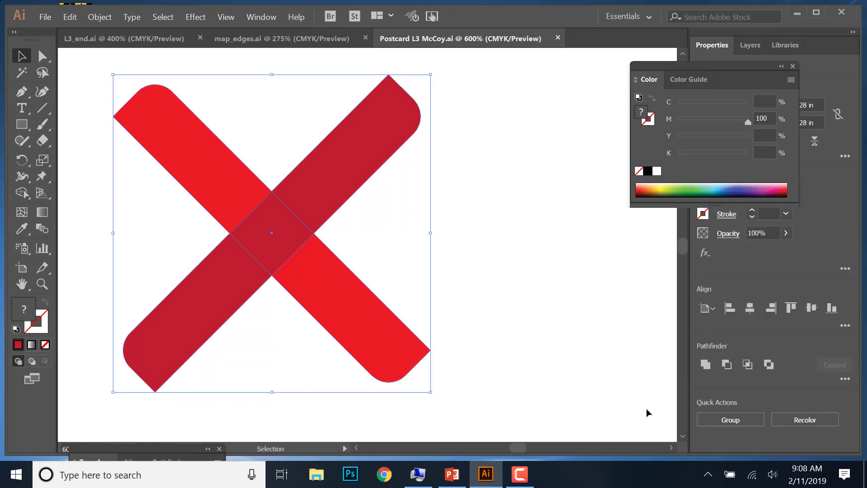
pyautogui.click(103, 20)
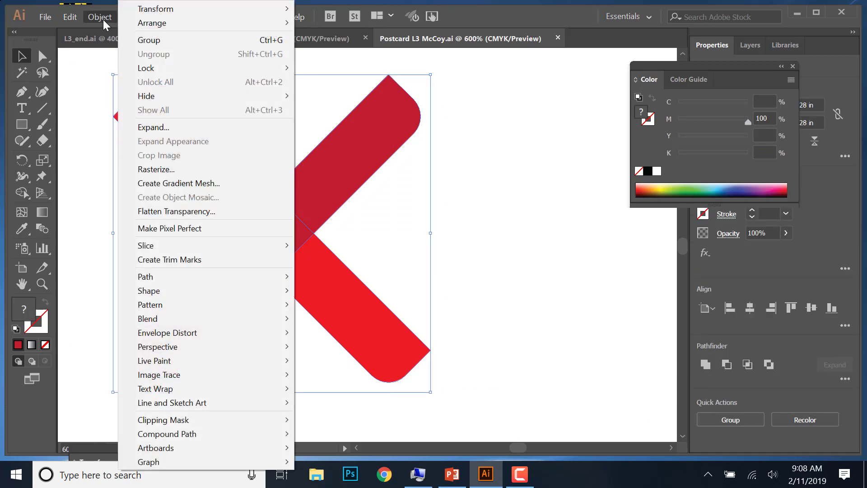
pyautogui.click(149, 40)
pyautogui.moveTo(342, 205); pyautogui.dragTo(353, 223)
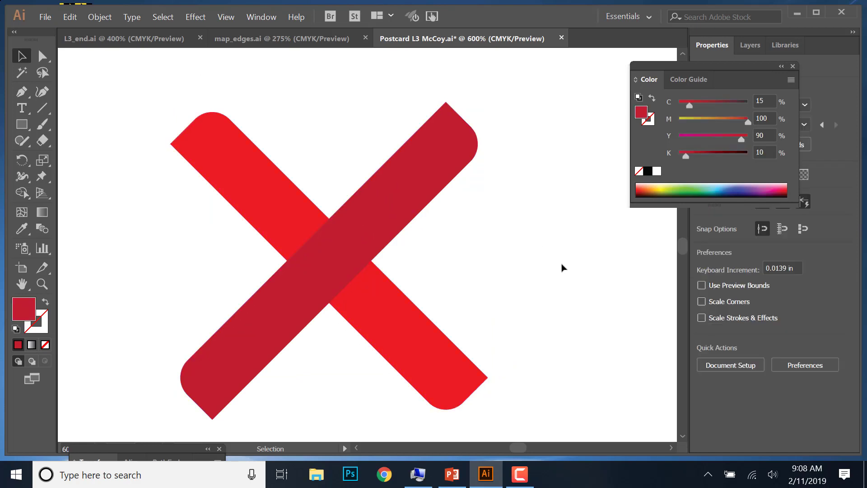
# - Save the postcard document with the finished X
pyautogui.click(44, 15)
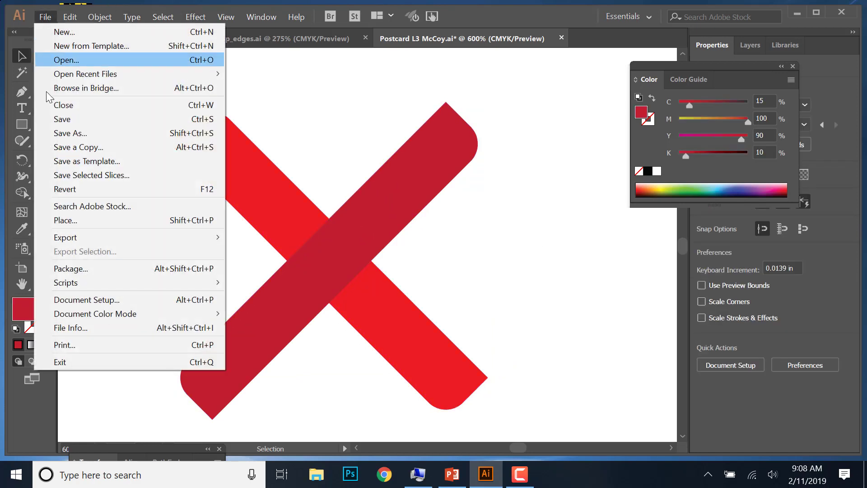
pyautogui.click(52, 120)
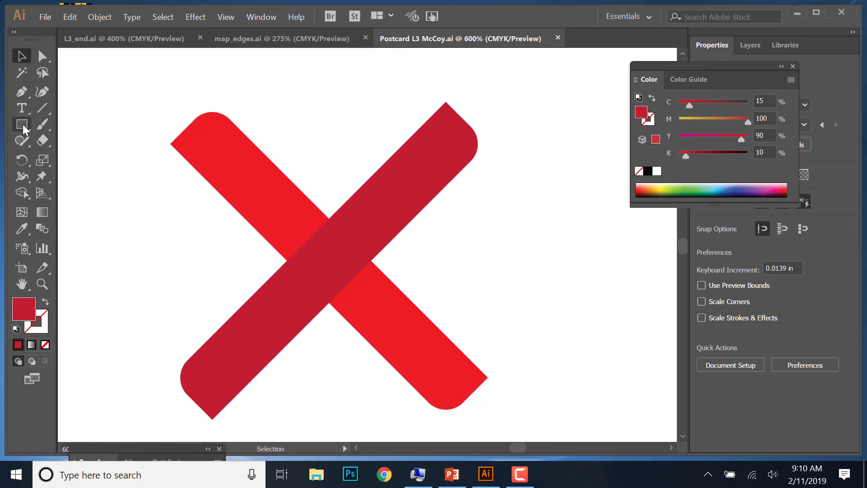
# - Draw a tall, narrow rounded rectangle about 0.2 in wide and 1.5 in high, with fully rounded ends, in the empty area beside the red X
pyautogui.click(23, 124)
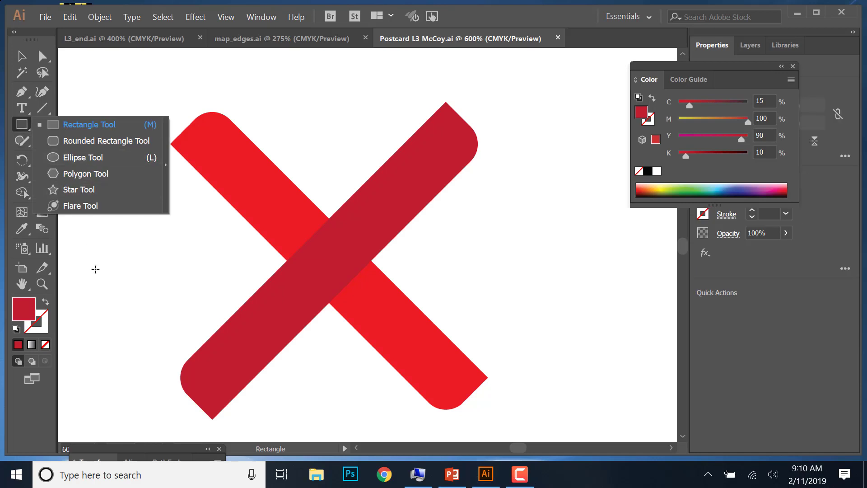
pyautogui.moveTo(94, 266); pyautogui.dragTo(99, 272)
pyautogui.click(20, 127)
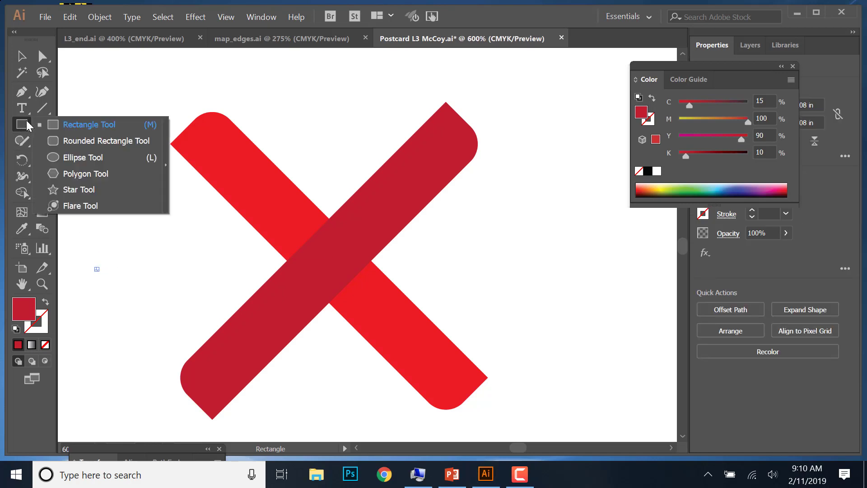
pyautogui.click(78, 140)
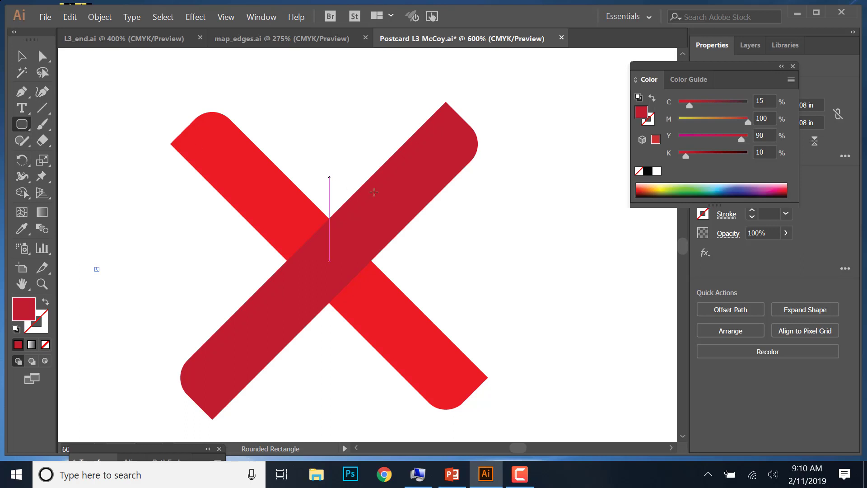
pyautogui.press('space')
pyautogui.moveTo(562, 261); pyautogui.dragTo(283, 248)
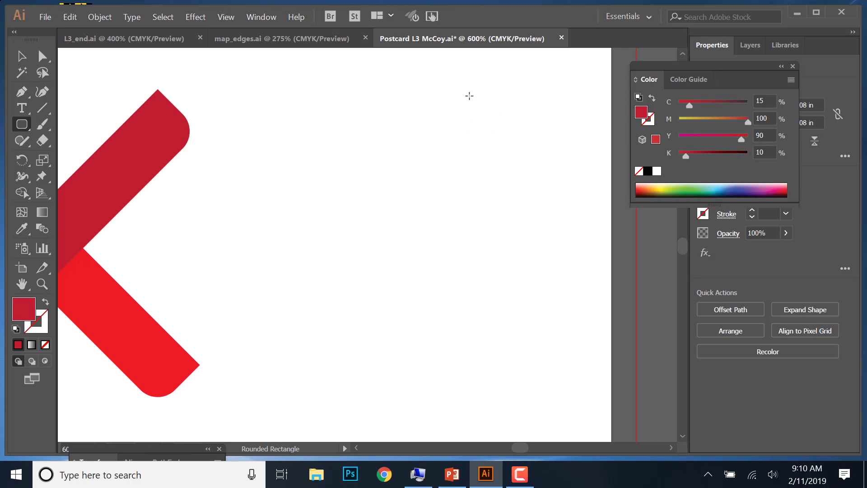
pyautogui.moveTo(329, 105); pyautogui.dragTo(364, 313)
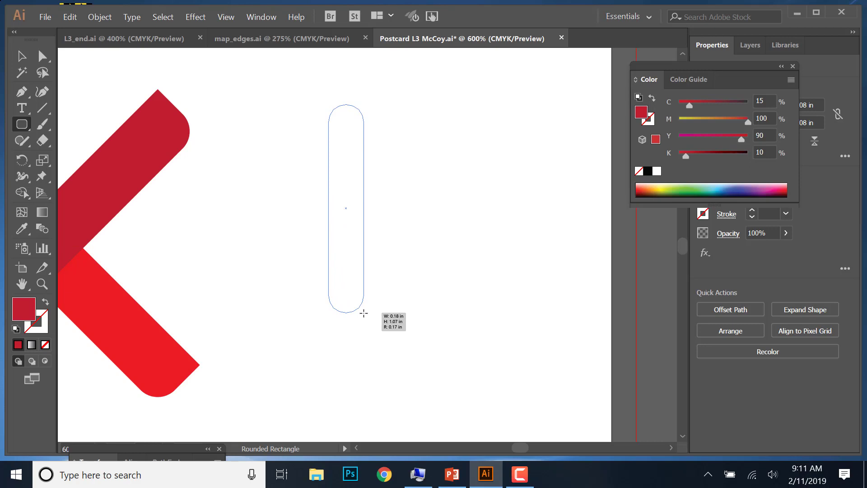
pyautogui.moveTo(364, 313); pyautogui.dragTo(367, 396)
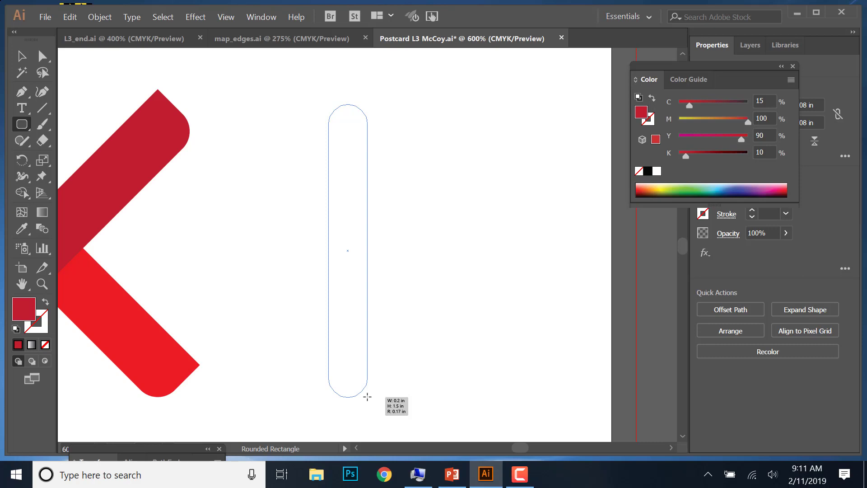
pyautogui.moveTo(367, 397); pyautogui.dragTo(367, 397)
pyautogui.press('Up')
pyautogui.press('Left')
pyautogui.moveTo(367, 396); pyautogui.dragTo(367, 397)
pyautogui.press('Right')
pyautogui.press('Left')
pyautogui.press('Right')
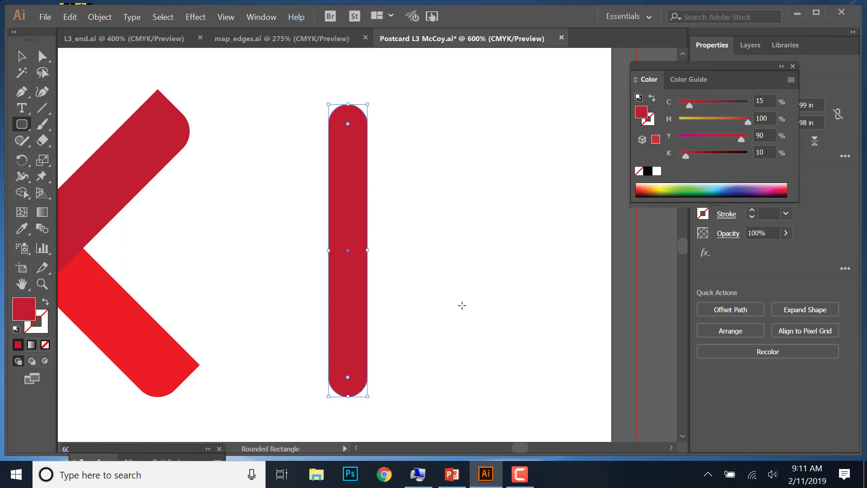
# - Close the floating Color panel and, with width and height proportions unlinked, resize the rounded bar to 0.1 in wide and 1 in high
pyautogui.click(793, 66)
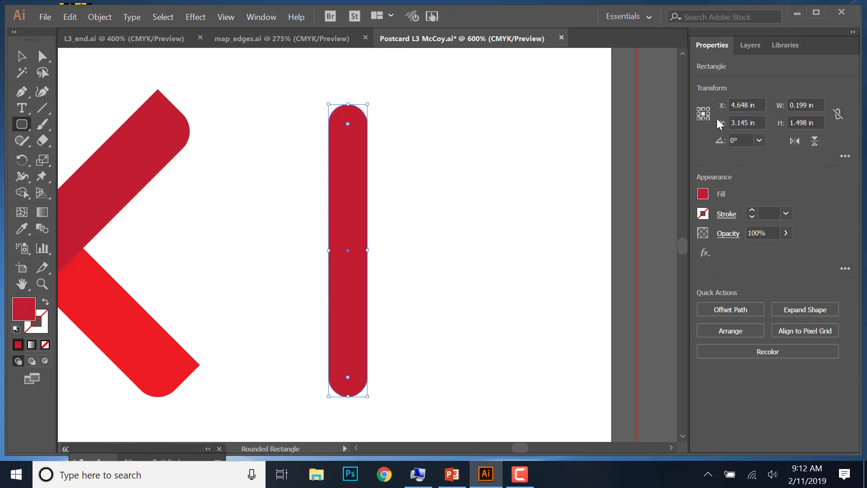
pyautogui.click(837, 115)
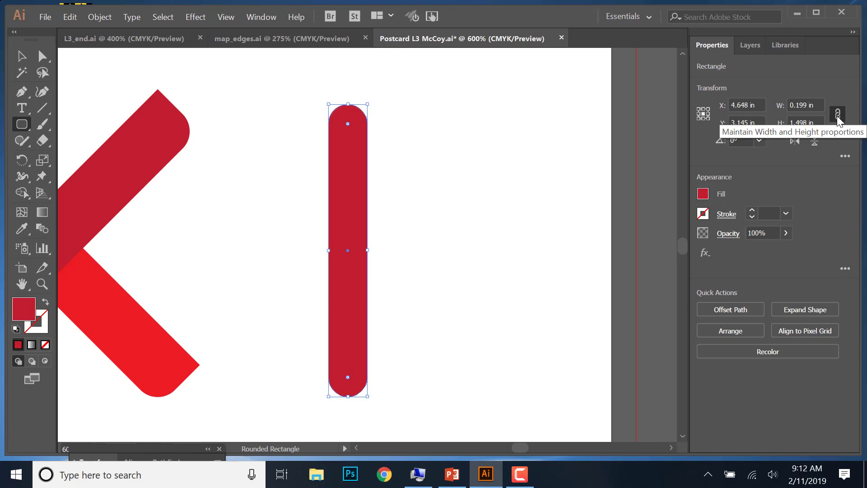
pyautogui.click(837, 115)
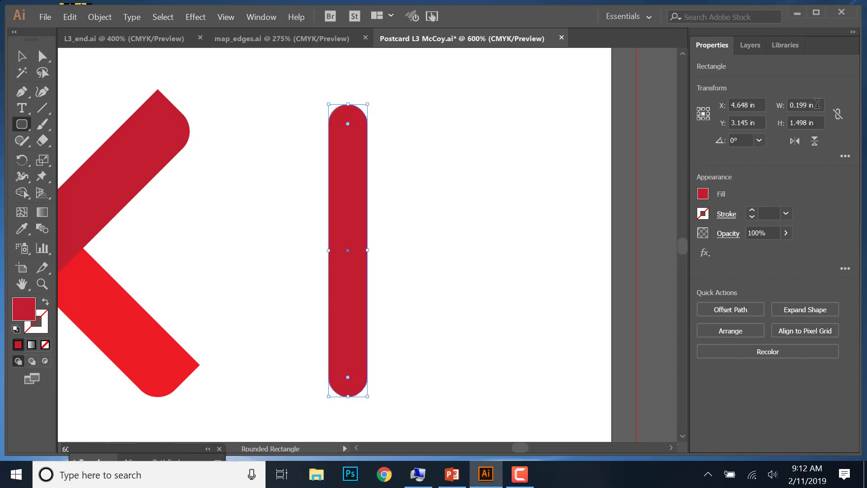
pyautogui.click(803, 108)
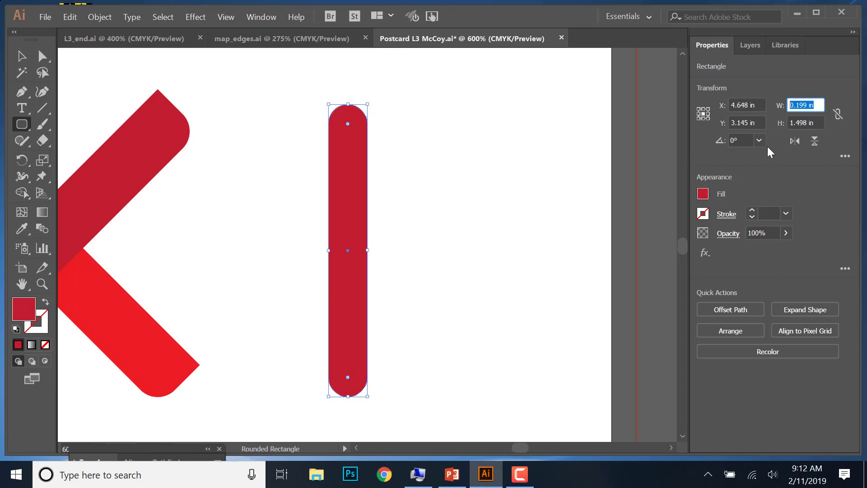
pyautogui.write('0.1')
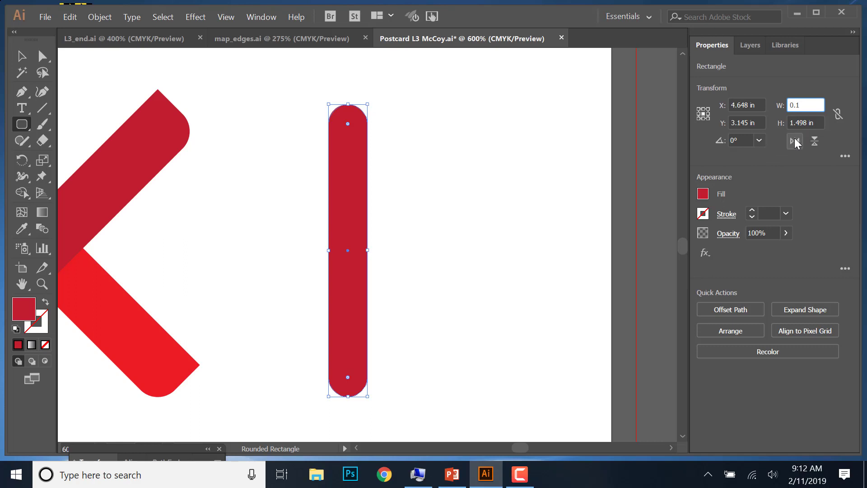
pyautogui.press('Tab')
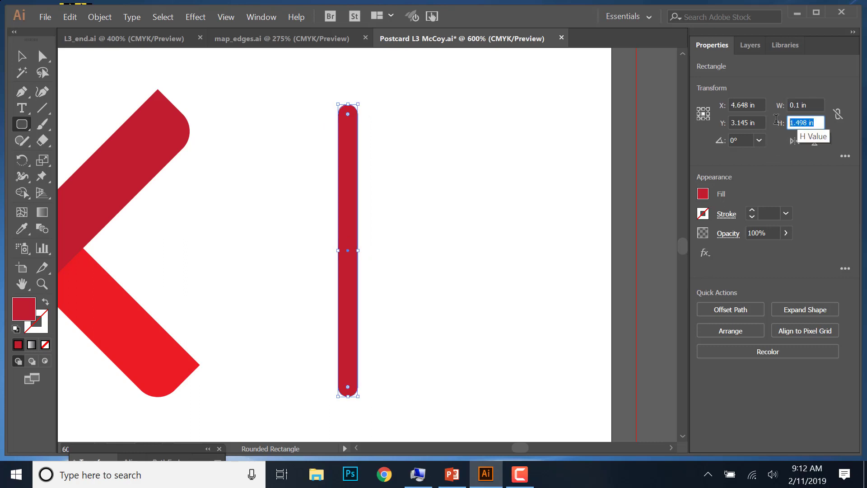
pyautogui.write('1')
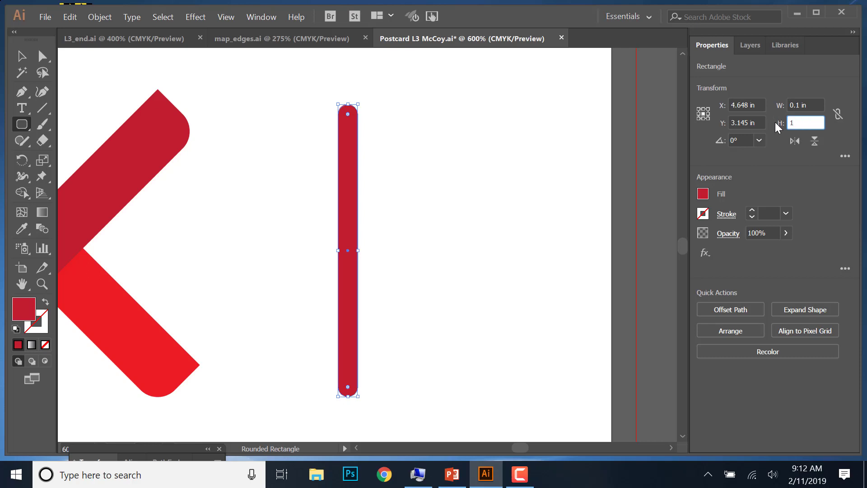
pyautogui.press('Return')
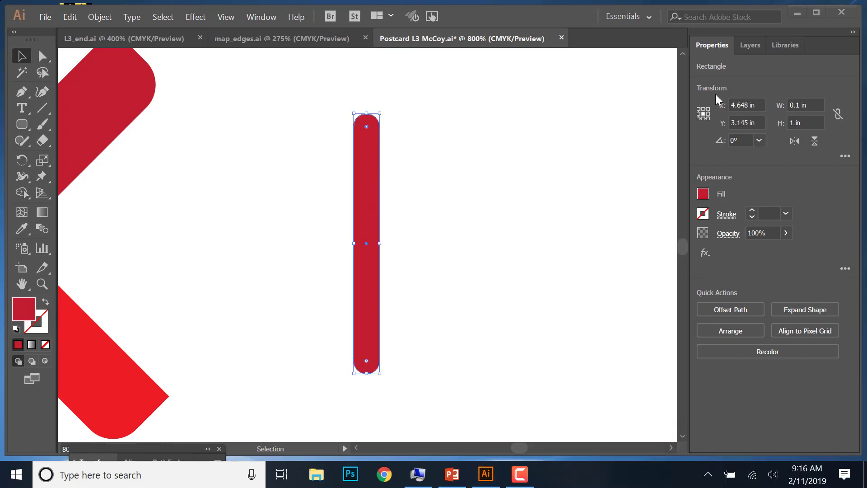
# - Unlink the bar's corner settings and change its two upper corners to the chamfer type, forming a pointed tip
pyautogui.click(845, 156)
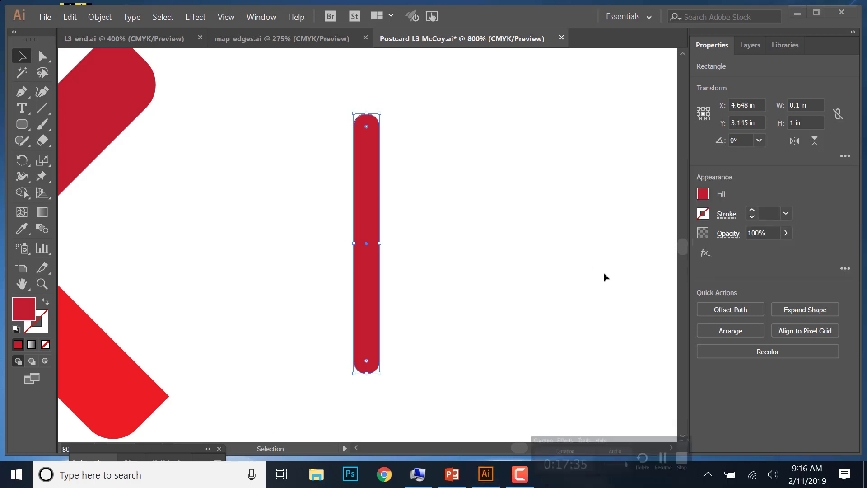
pyautogui.click(843, 156)
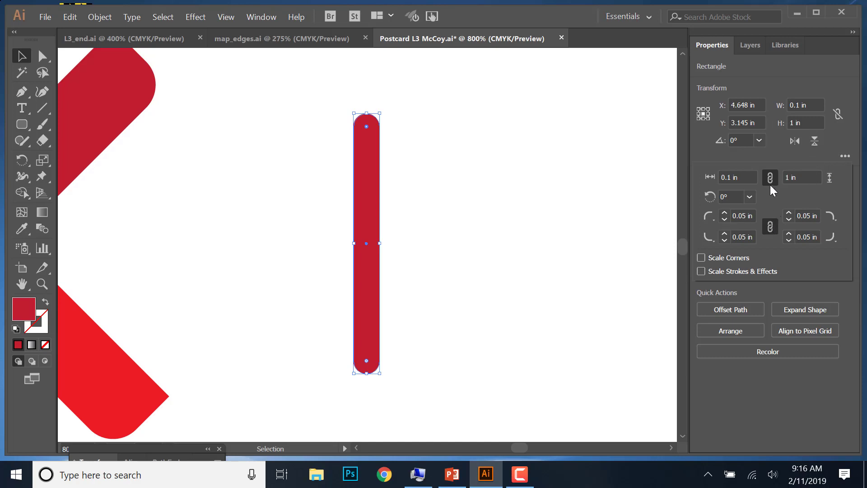
pyautogui.click(770, 226)
pyautogui.click(714, 219)
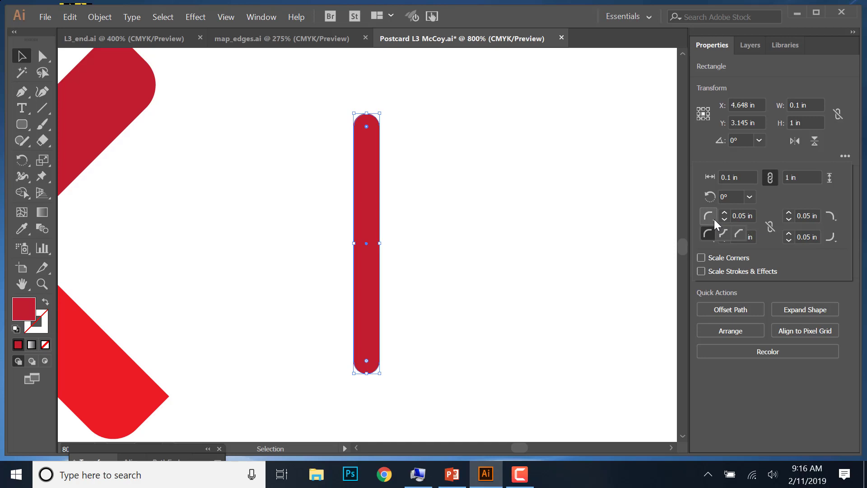
pyautogui.click(739, 232)
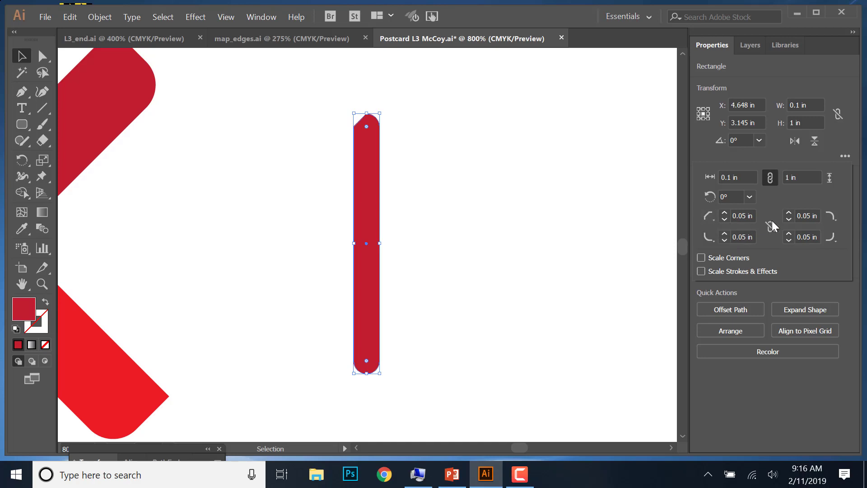
pyautogui.click(836, 218)
pyautogui.click(831, 232)
pyautogui.press('Escape')
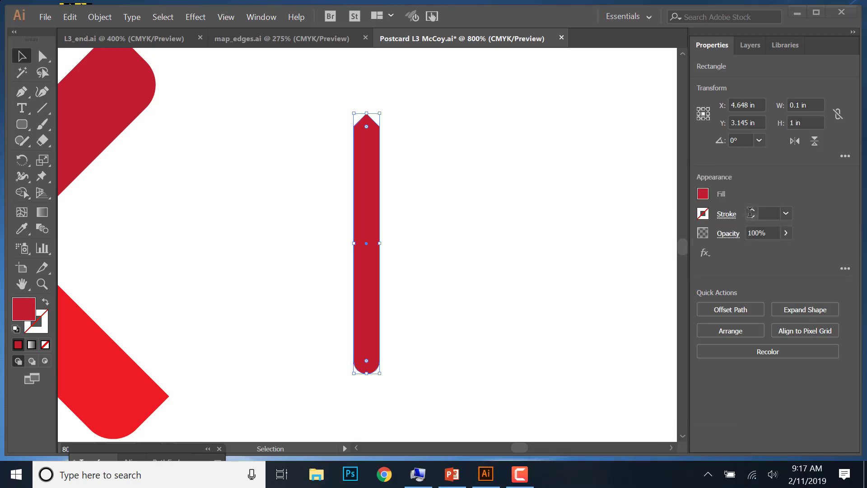
# - Set the radius of the bar's two lower corners to 0 in to square off its base
pyautogui.click(843, 156)
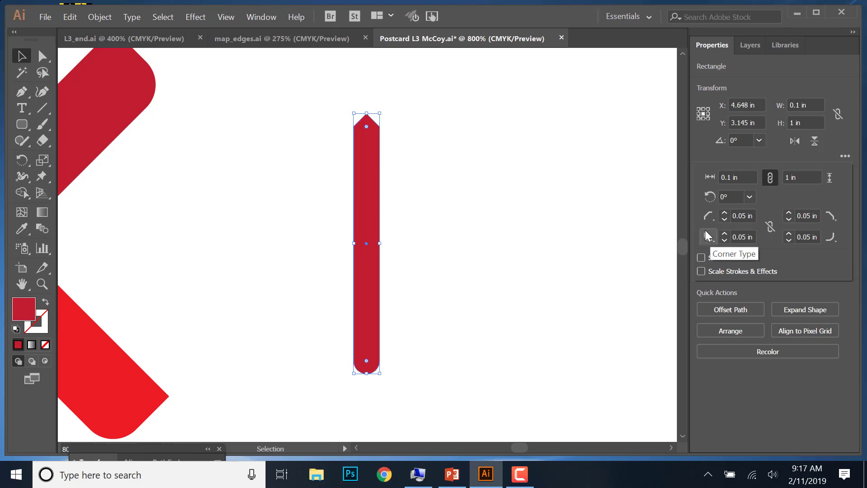
pyautogui.click(724, 240)
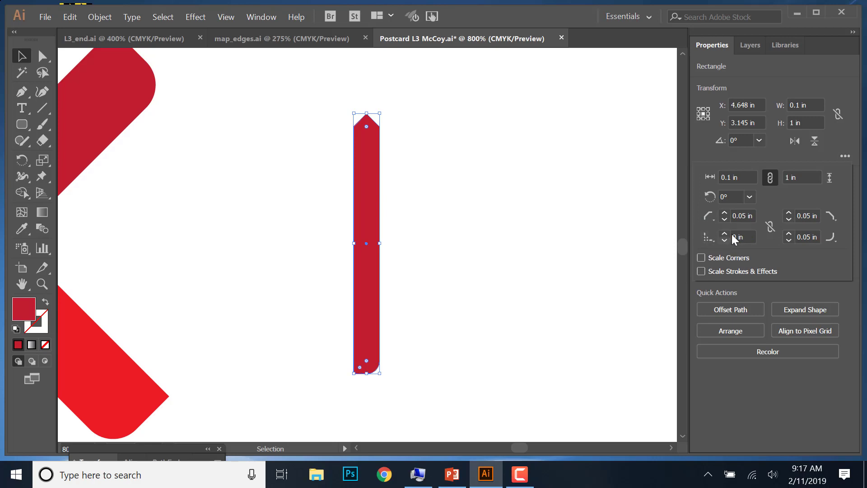
pyautogui.click(789, 239)
# - Fill the pointed bar with the brown swatch C=35 M=60 Y=80 K=25, and save the document
pyautogui.doubleClick(25, 309)
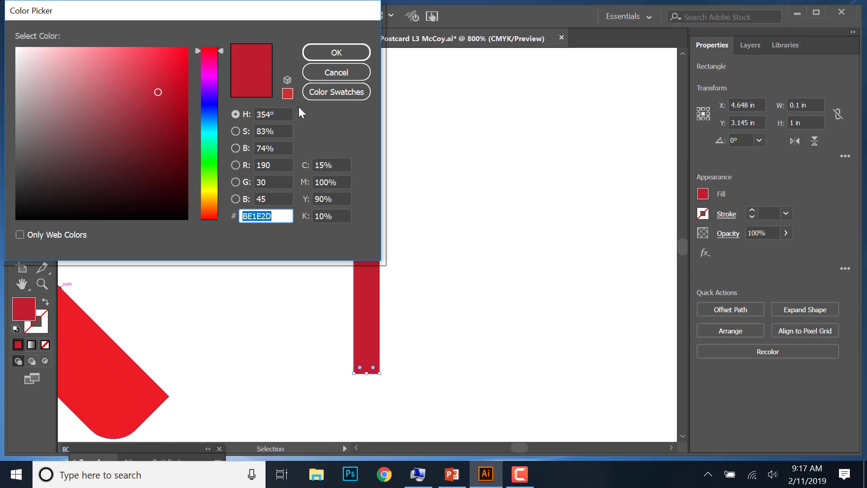
pyautogui.click(336, 92)
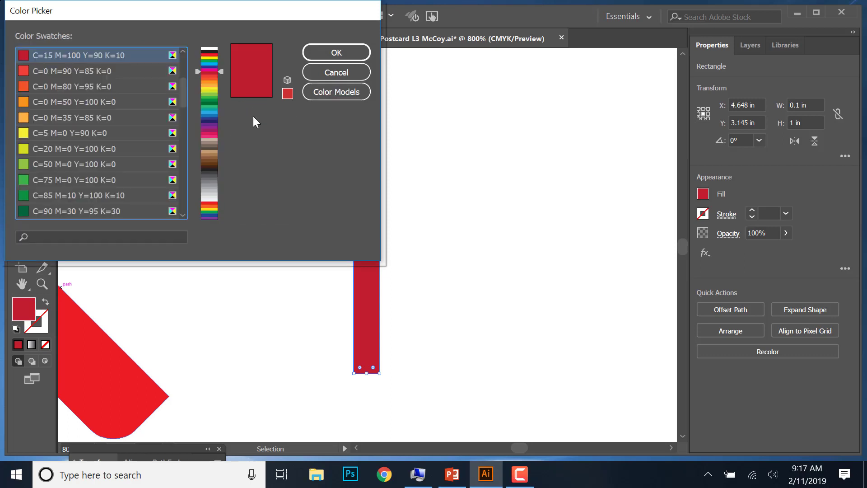
pyautogui.click(206, 157)
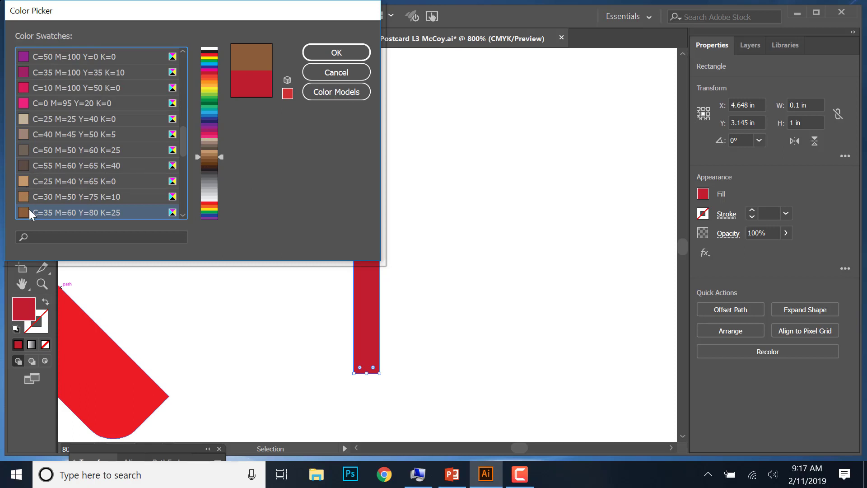
pyautogui.click(335, 53)
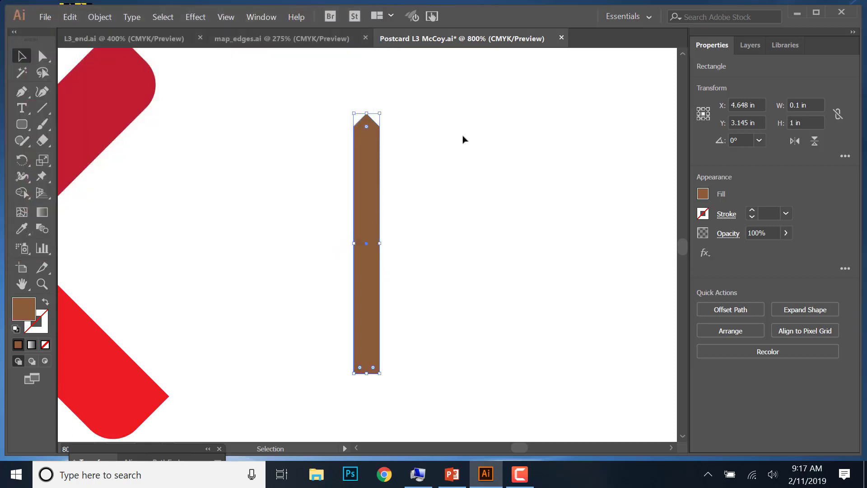
pyautogui.click(46, 18)
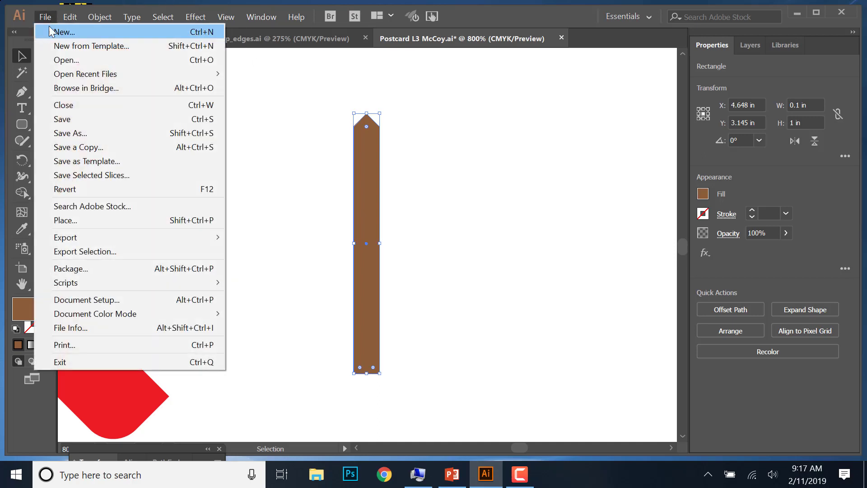
pyautogui.click(73, 119)
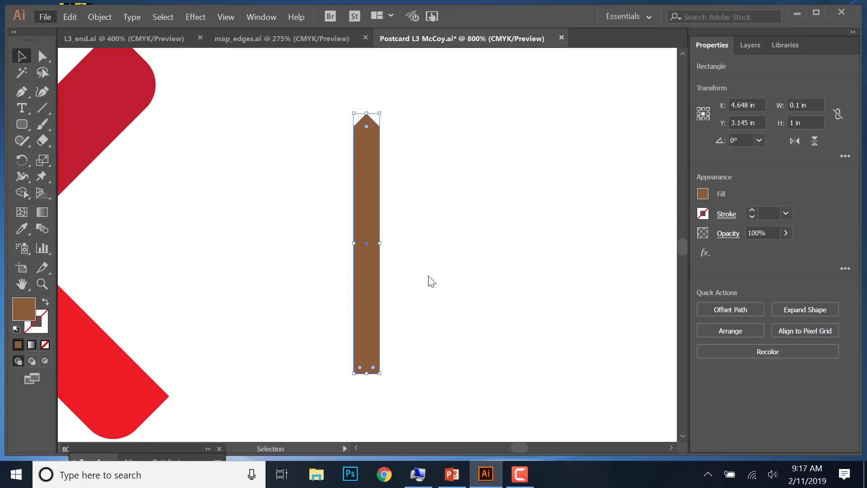
# - Deselect the bar, fit the postcard artboard in view, and examine the sailboat and its mast beside the island in L3_end.ai
pyautogui.click(431, 281)
pyautogui.hotkey('ctrl', '0')
pyautogui.click(115, 40)
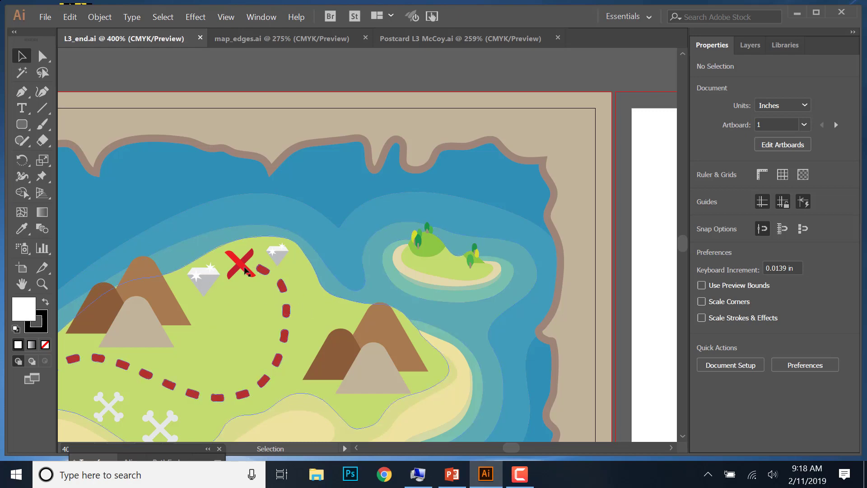
pyautogui.moveTo(362, 319); pyautogui.dragTo(366, 317)
pyautogui.moveTo(538, 221); pyautogui.dragTo(570, 195)
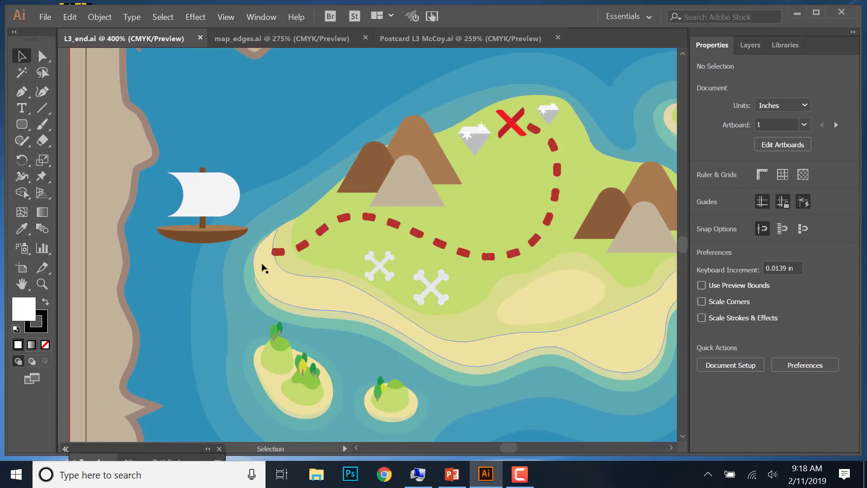